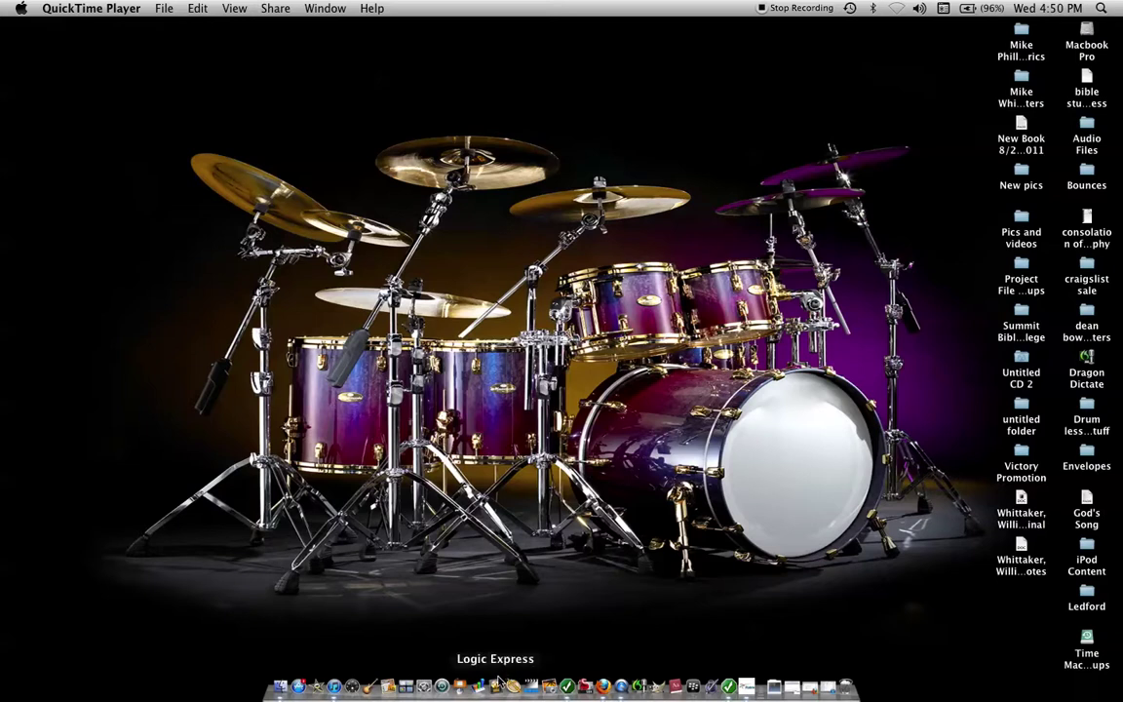
# Launch Logic Express so the previous drums project opens.
pyautogui.click(495, 686)
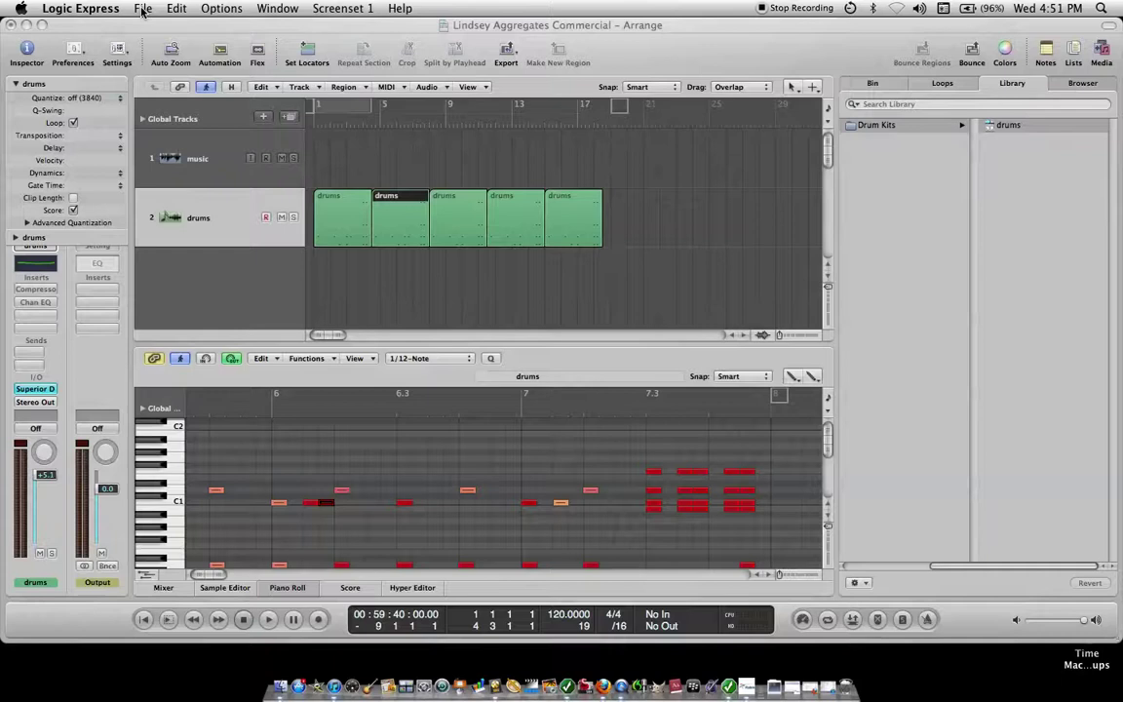
# Save and close the old project, then start a new Empty Project.
pyautogui.click(143, 9)
pyautogui.click(158, 27)
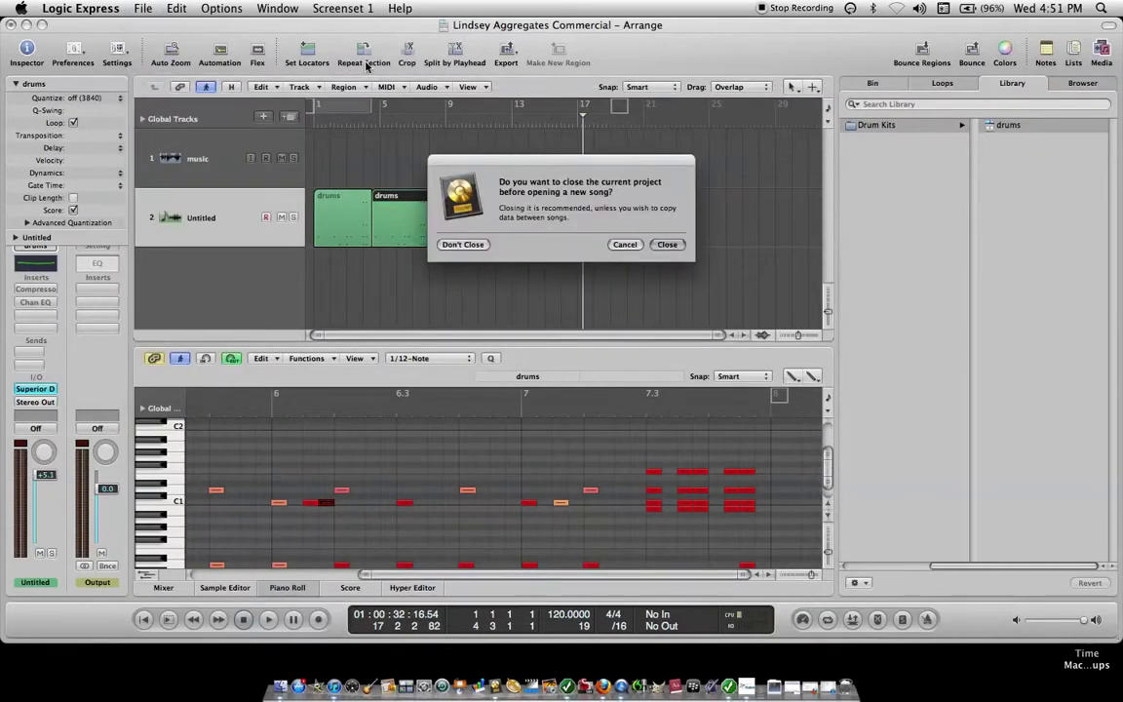
pyautogui.click(669, 245)
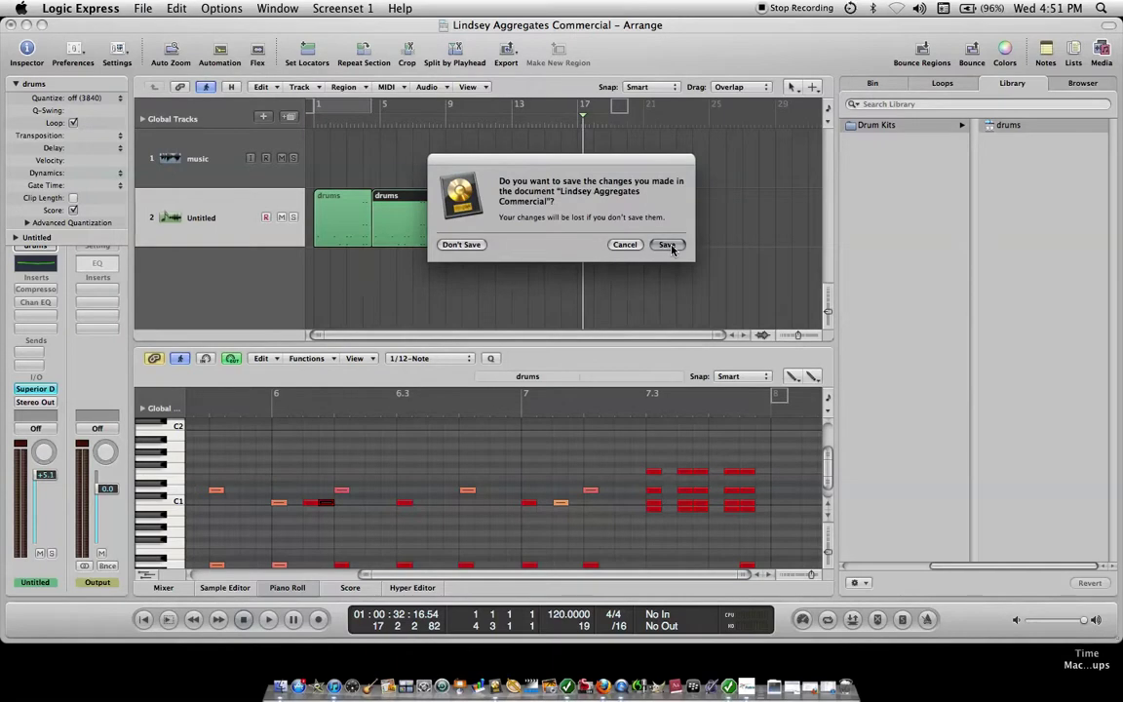
pyautogui.click(669, 246)
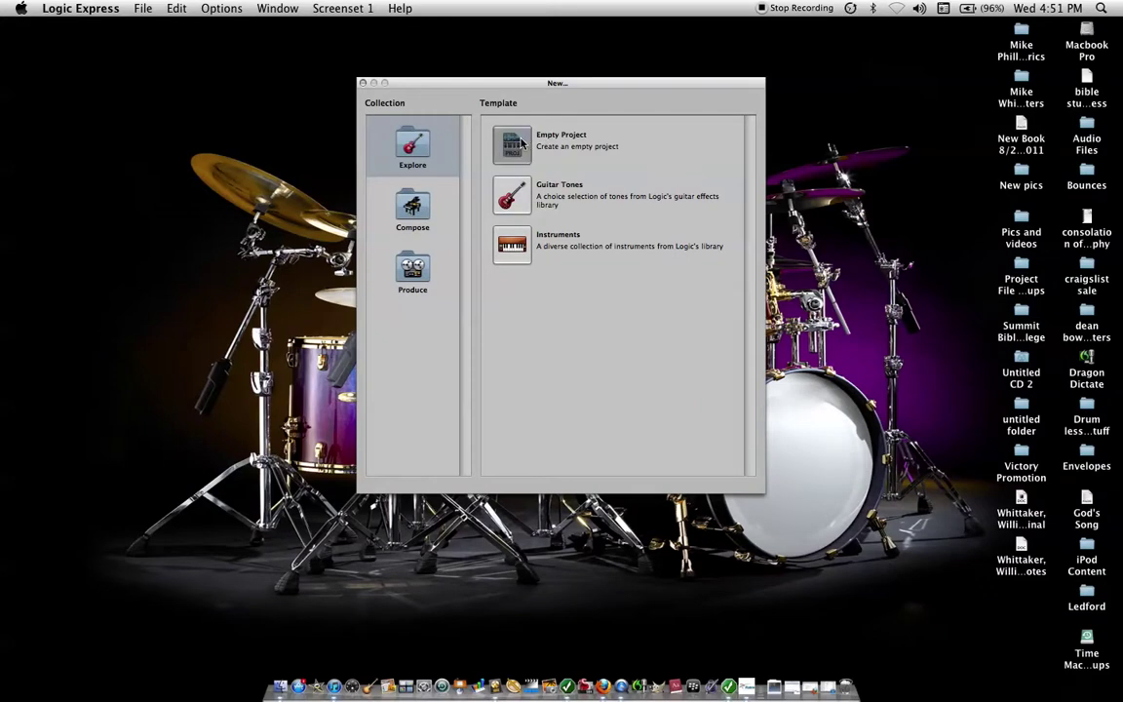
pyautogui.press('Escape')
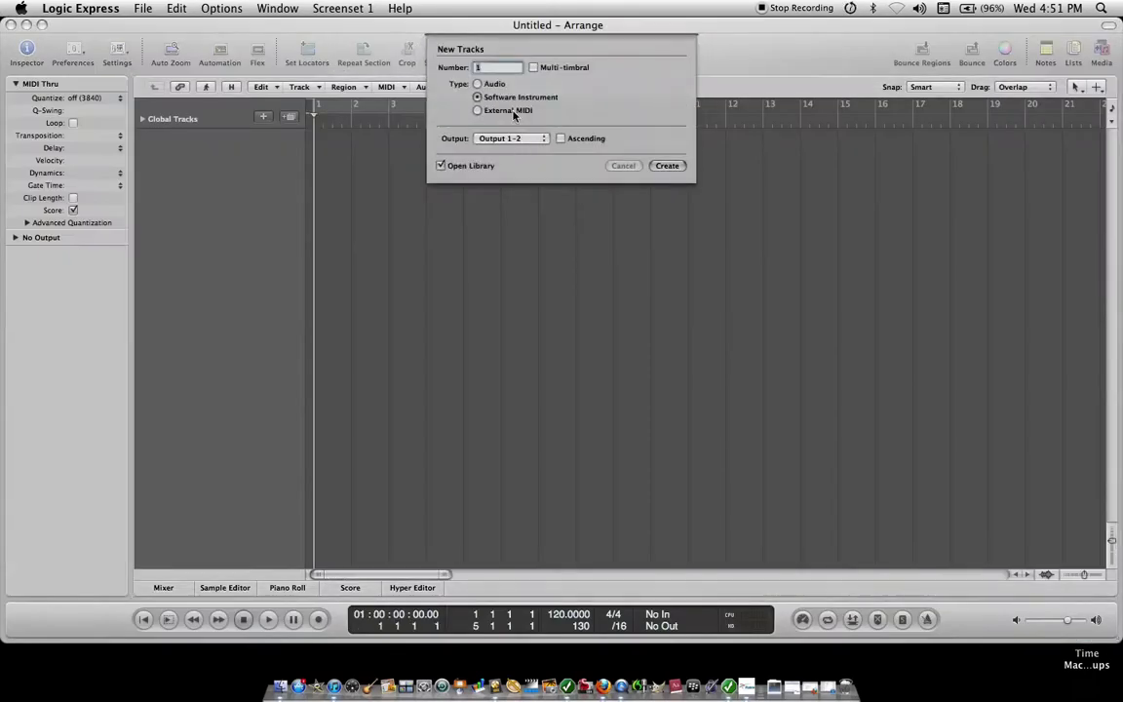
# Create one Software Instrument track using Rock Drum Kit from 04 Drums & Percussion > 01 Acoustic Drum Kits.
pyautogui.click(668, 166)
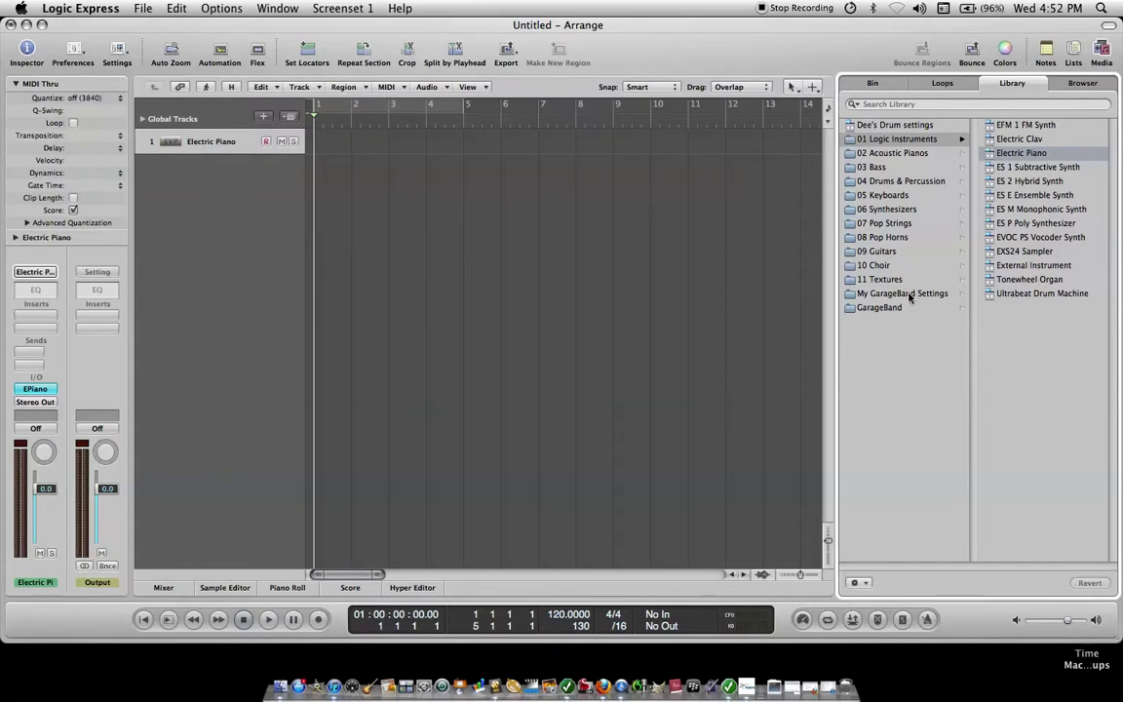
pyautogui.click(882, 183)
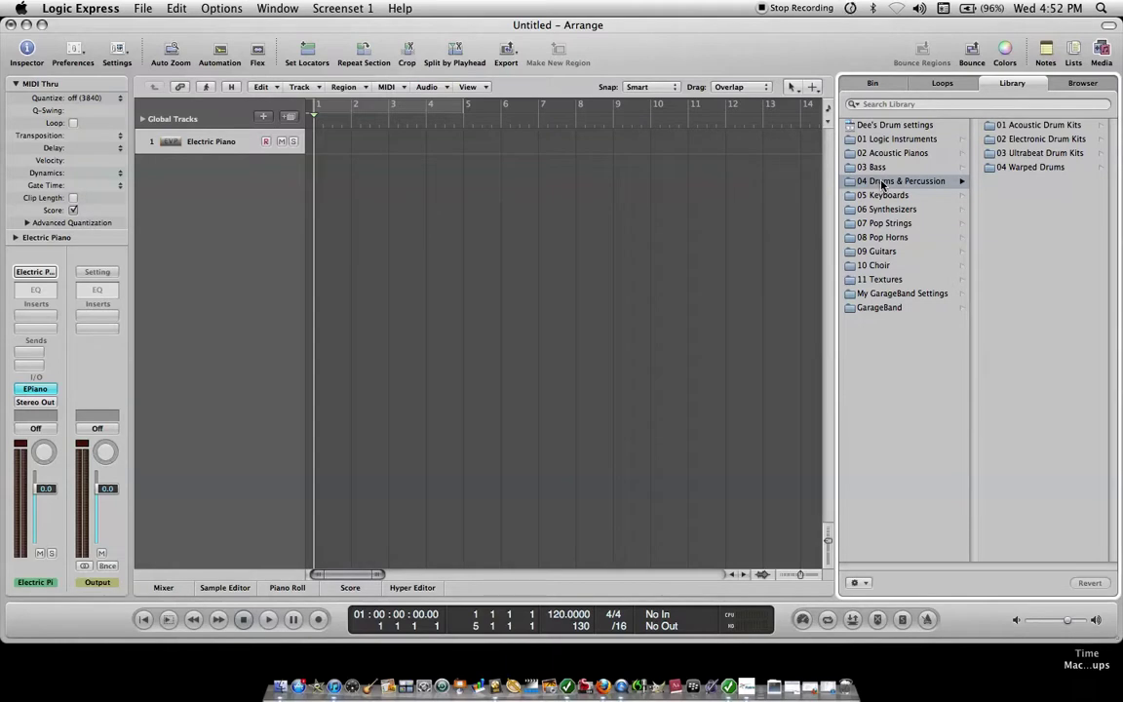
pyautogui.click(1023, 126)
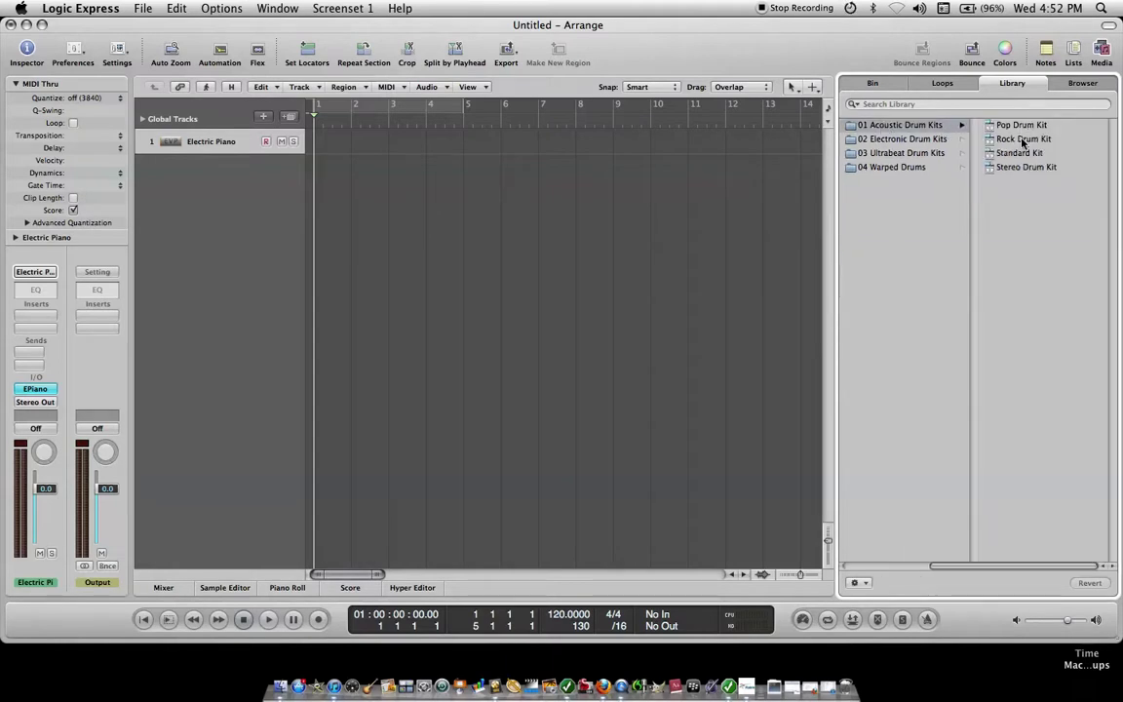
pyautogui.click(1024, 139)
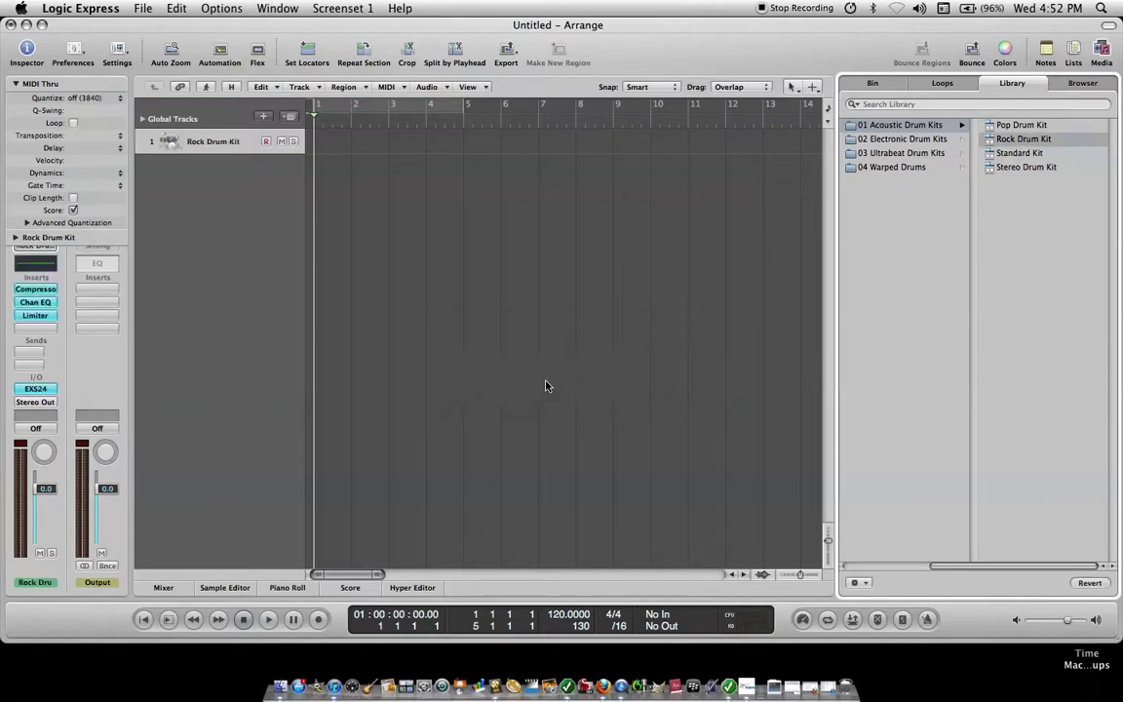
# Create an empty MIDI region at bar 1 and open it in an enlarged Piano Roll with the Pencil tool.
pyautogui.rightClick(330, 150)
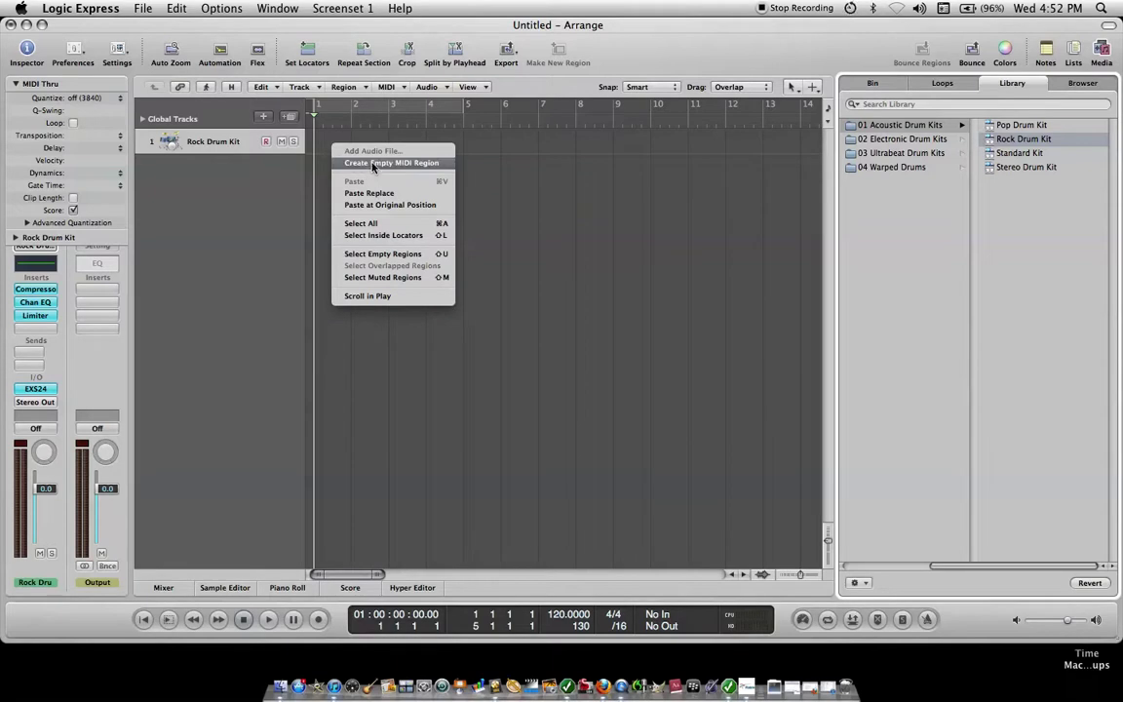
pyautogui.click(371, 163)
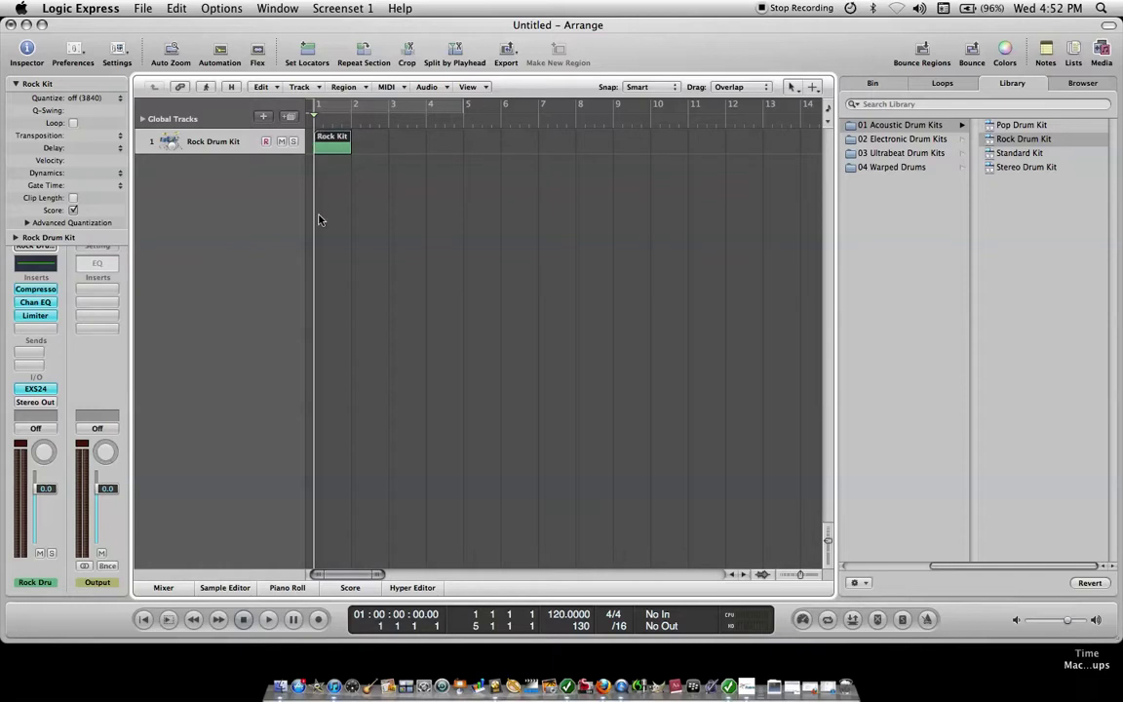
pyautogui.click(288, 588)
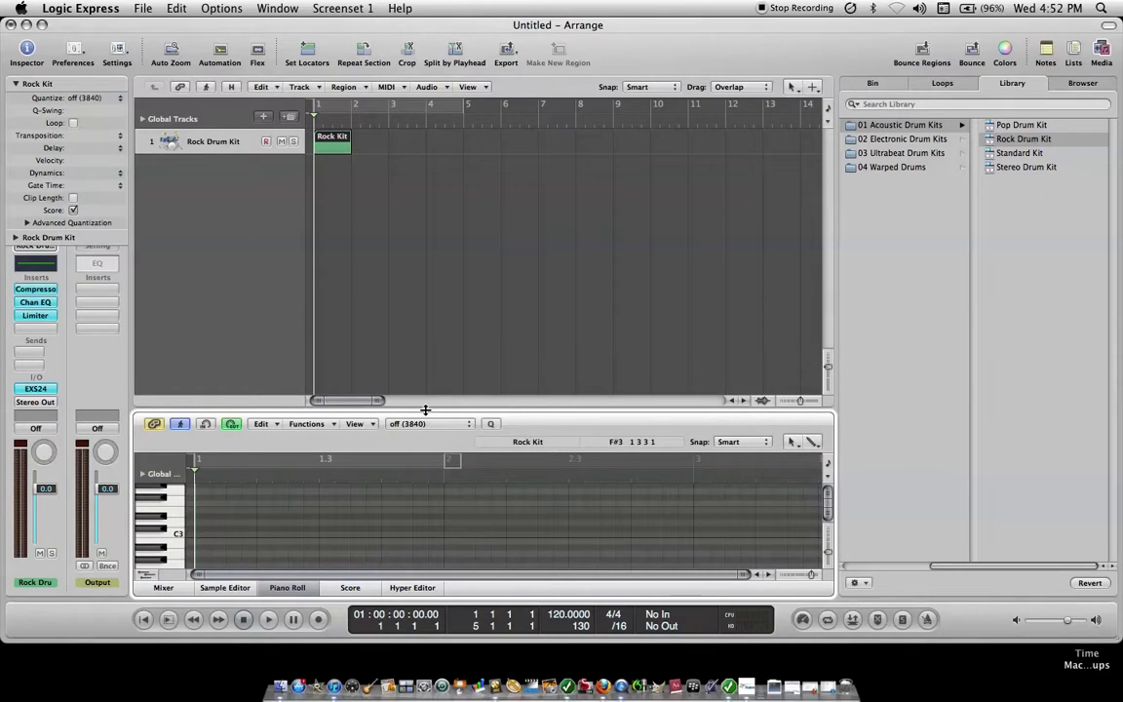
pyautogui.moveTo(425, 411); pyautogui.dragTo(480, 200)
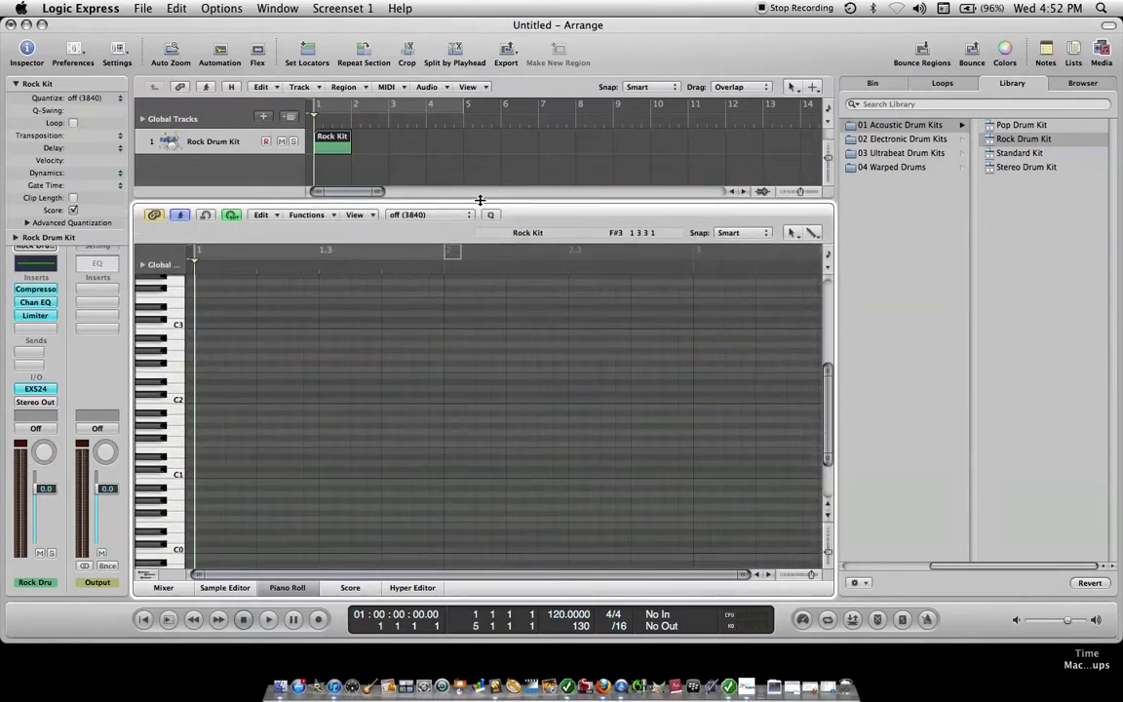
pyautogui.click(794, 234)
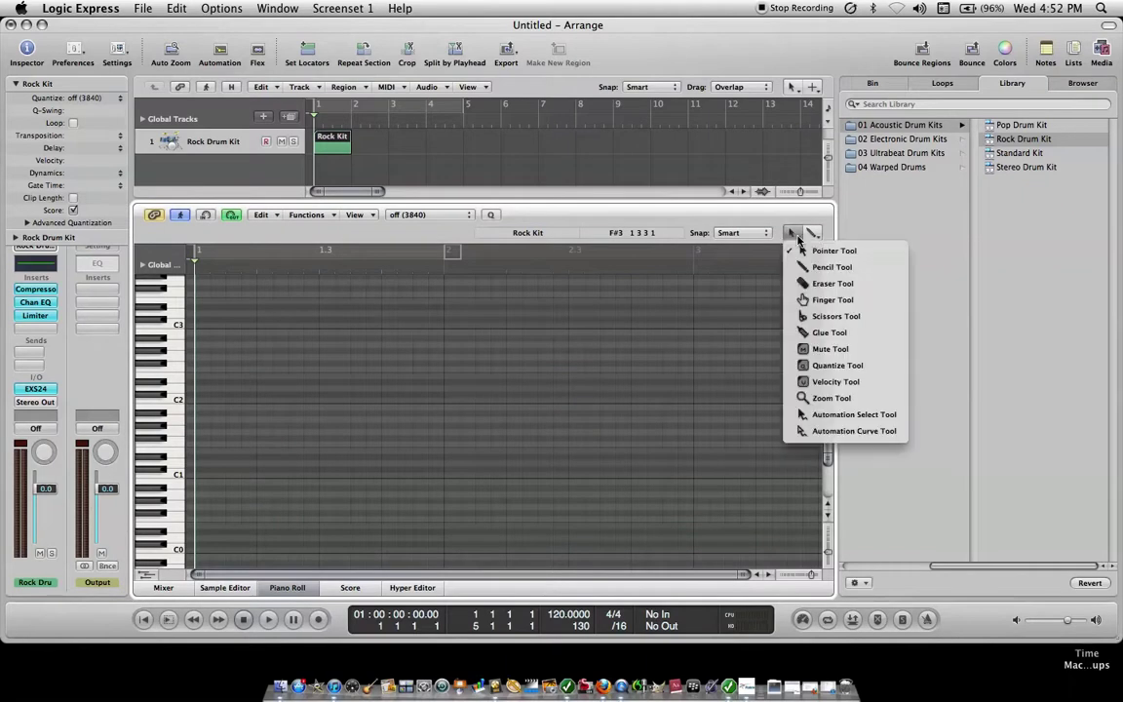
pyautogui.click(801, 267)
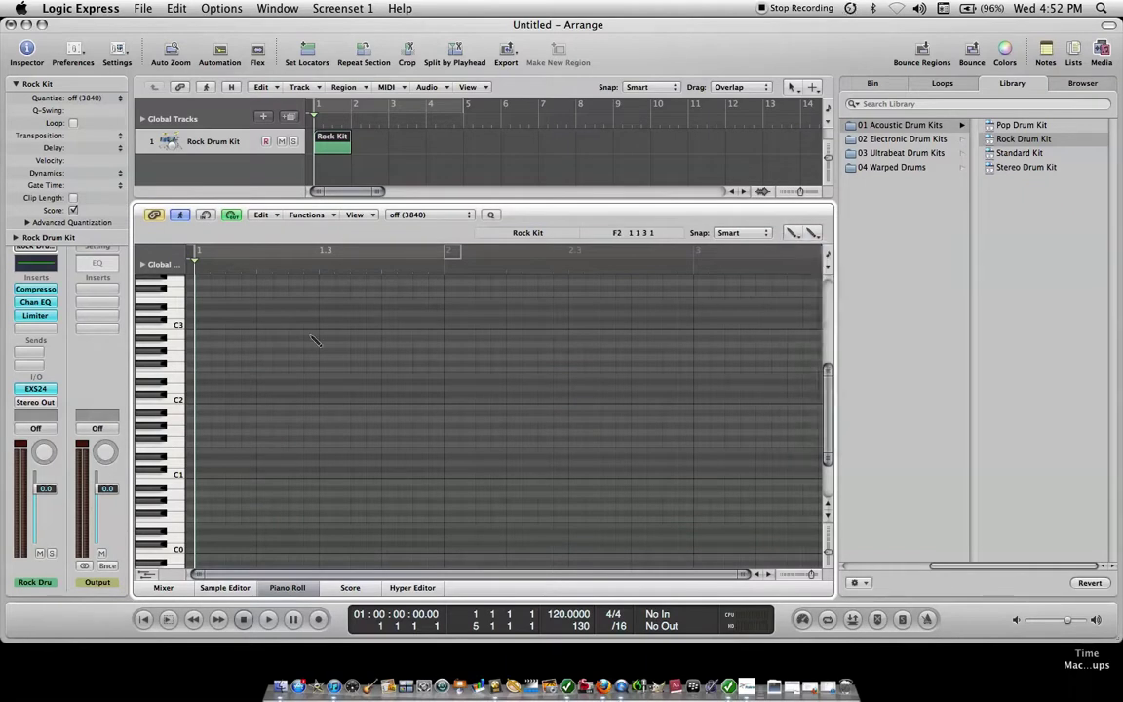
# Cycle playback over bars 1–3 and set the region velocity to +96.
pyautogui.click(377, 252)
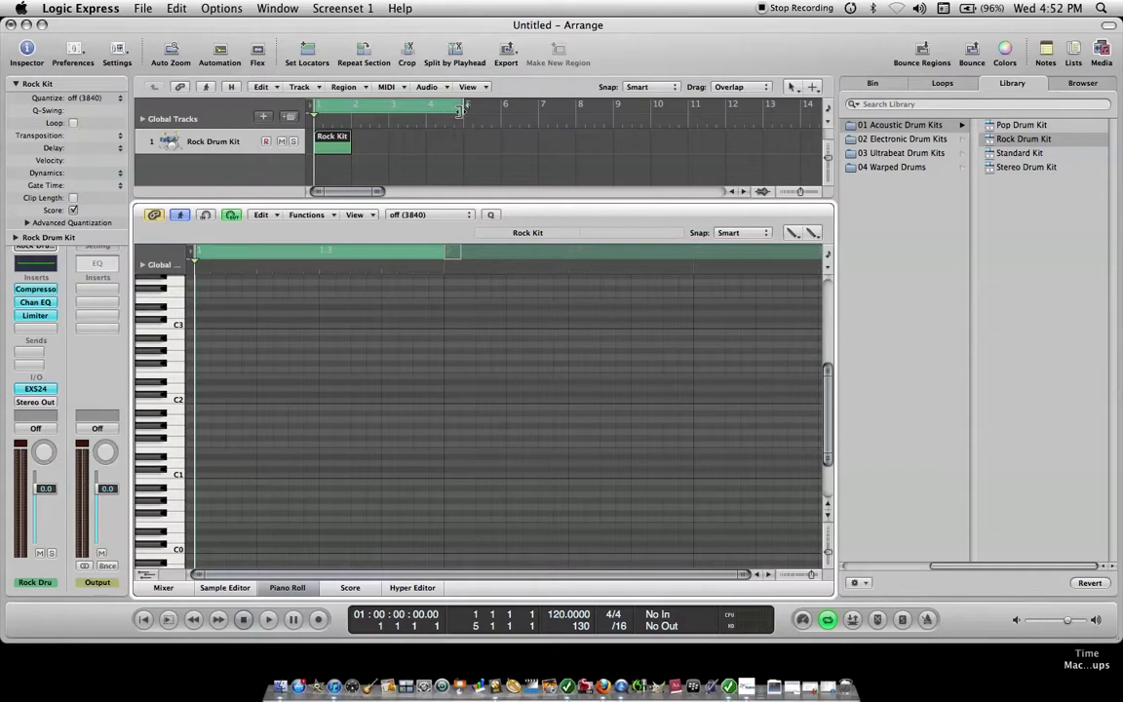
pyautogui.moveTo(464, 105); pyautogui.dragTo(355, 105)
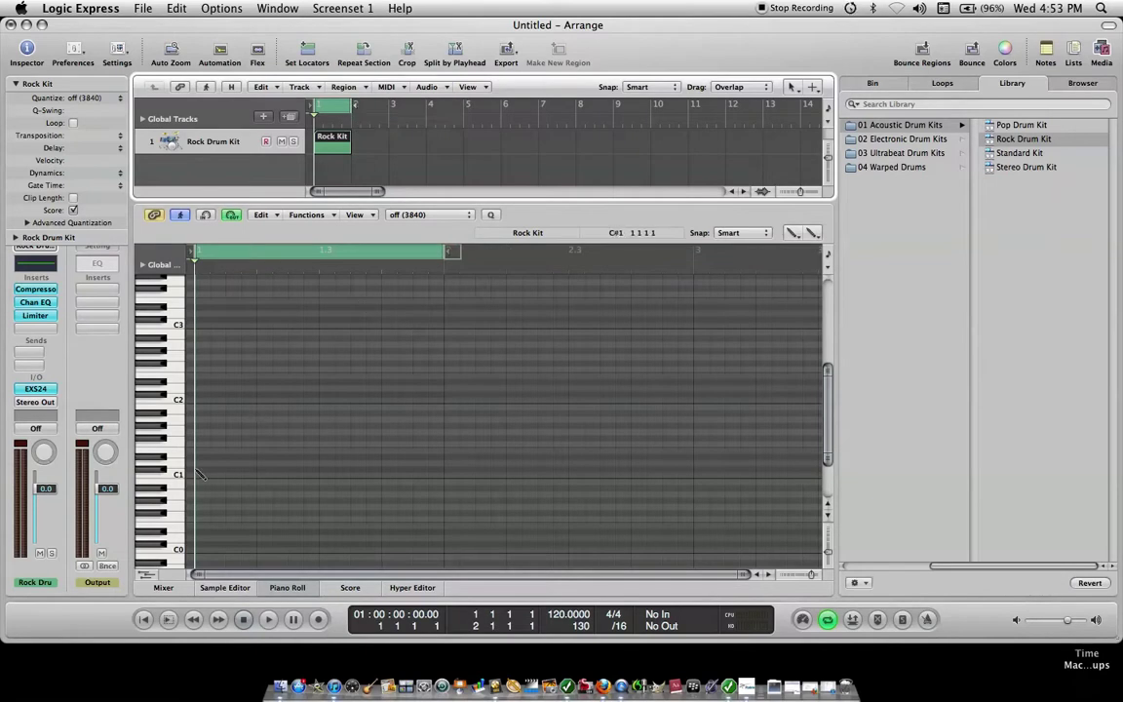
pyautogui.doubleClick(73, 161)
pyautogui.press('Return')
# Draw eight kick notes on C1 at eighth-note steps across bar 1.
pyautogui.click(178, 478)
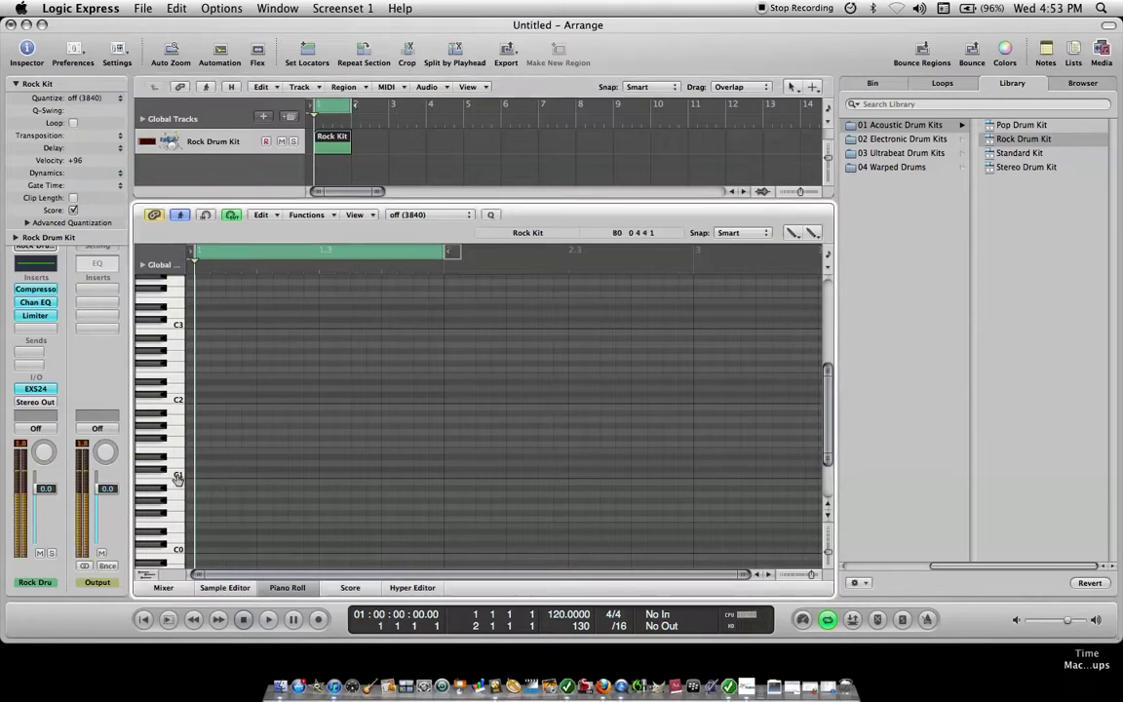
pyautogui.click(178, 477)
pyautogui.click(179, 477)
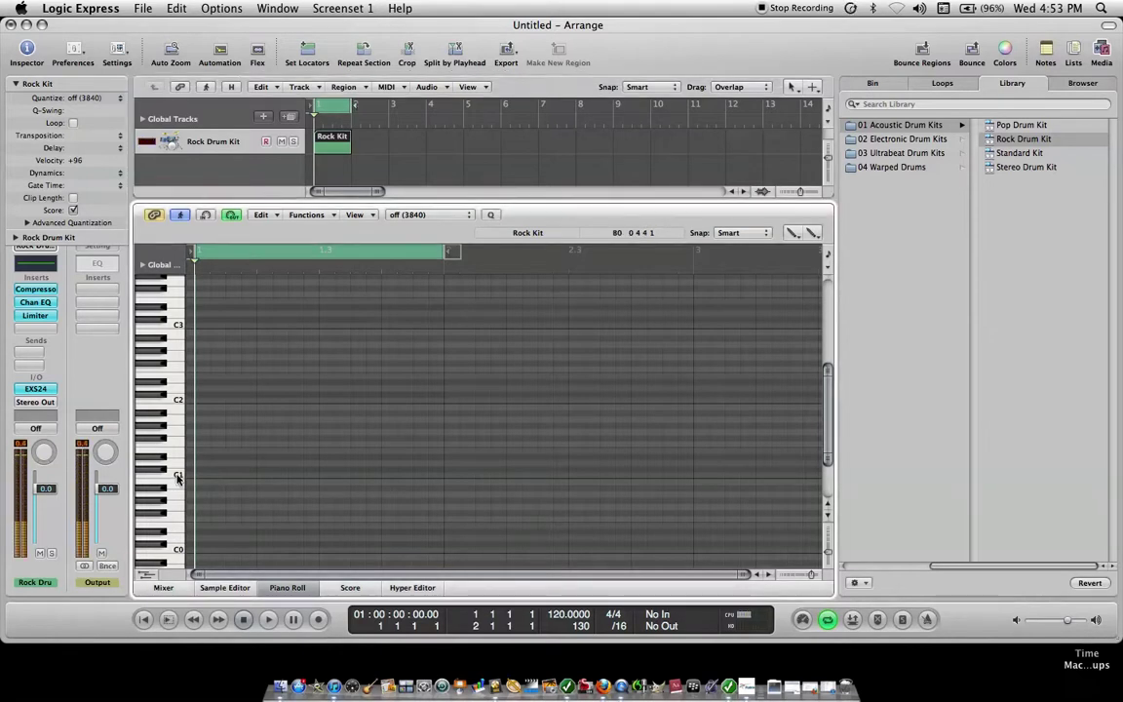
pyautogui.click(205, 478)
pyautogui.moveTo(206, 478); pyautogui.dragTo(253, 479)
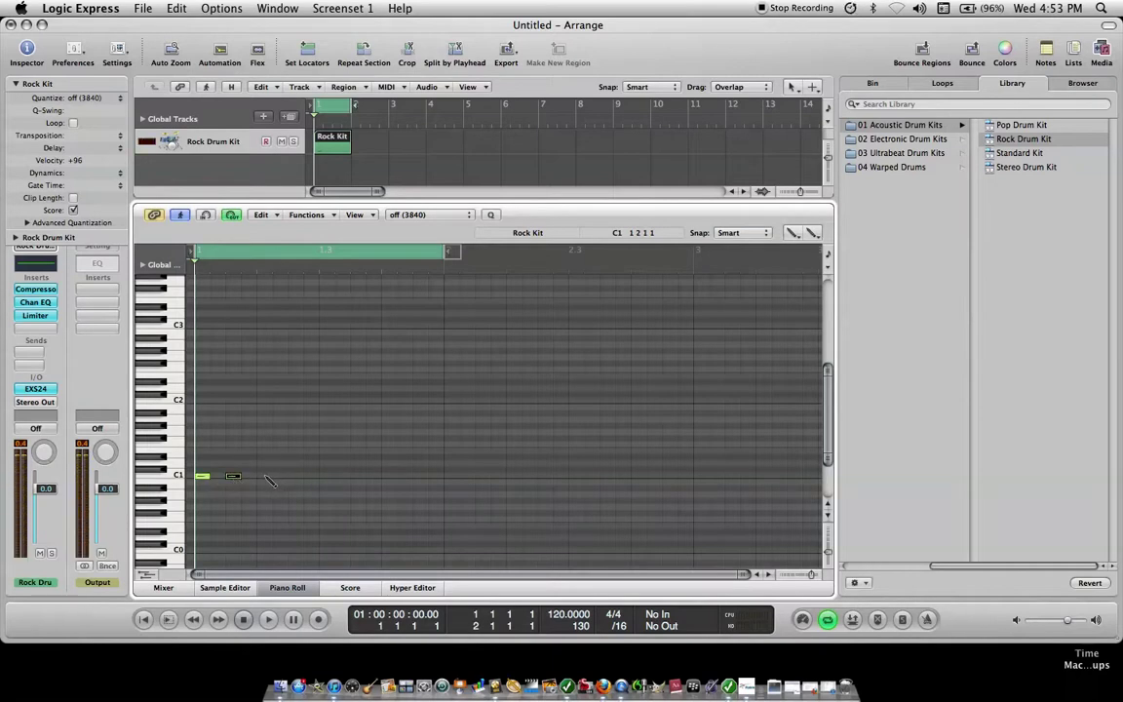
pyautogui.click(265, 476)
pyautogui.click(297, 477)
pyautogui.click(327, 476)
pyautogui.click(359, 477)
pyautogui.click(390, 477)
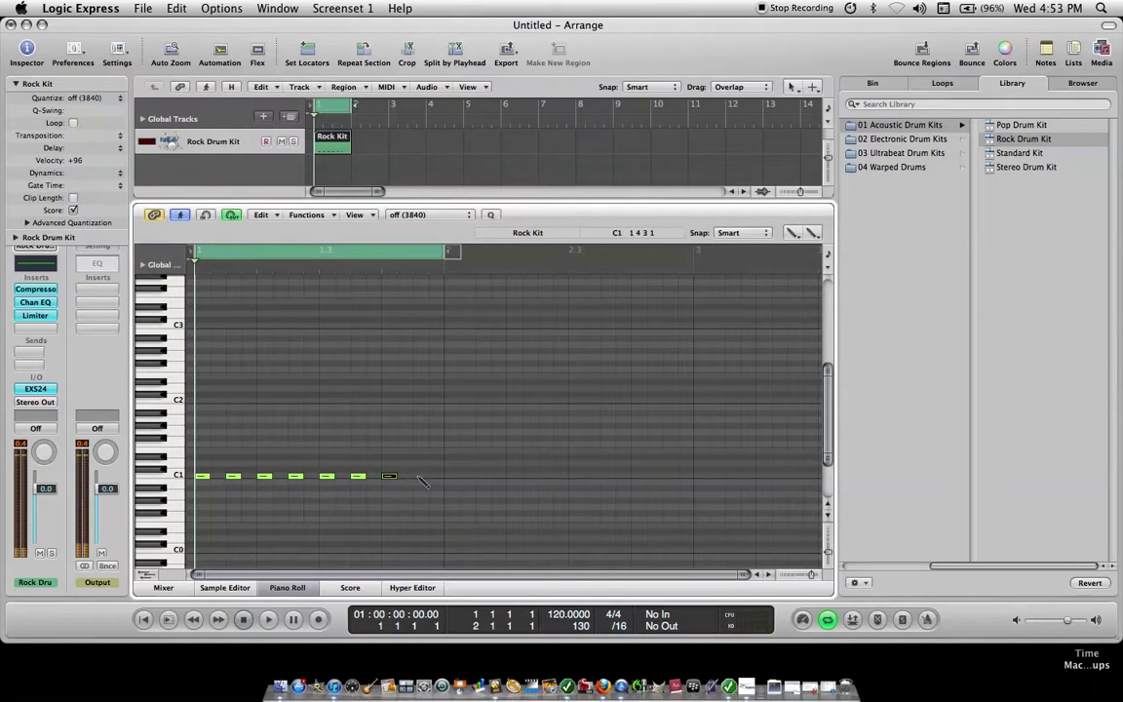
pyautogui.click(421, 477)
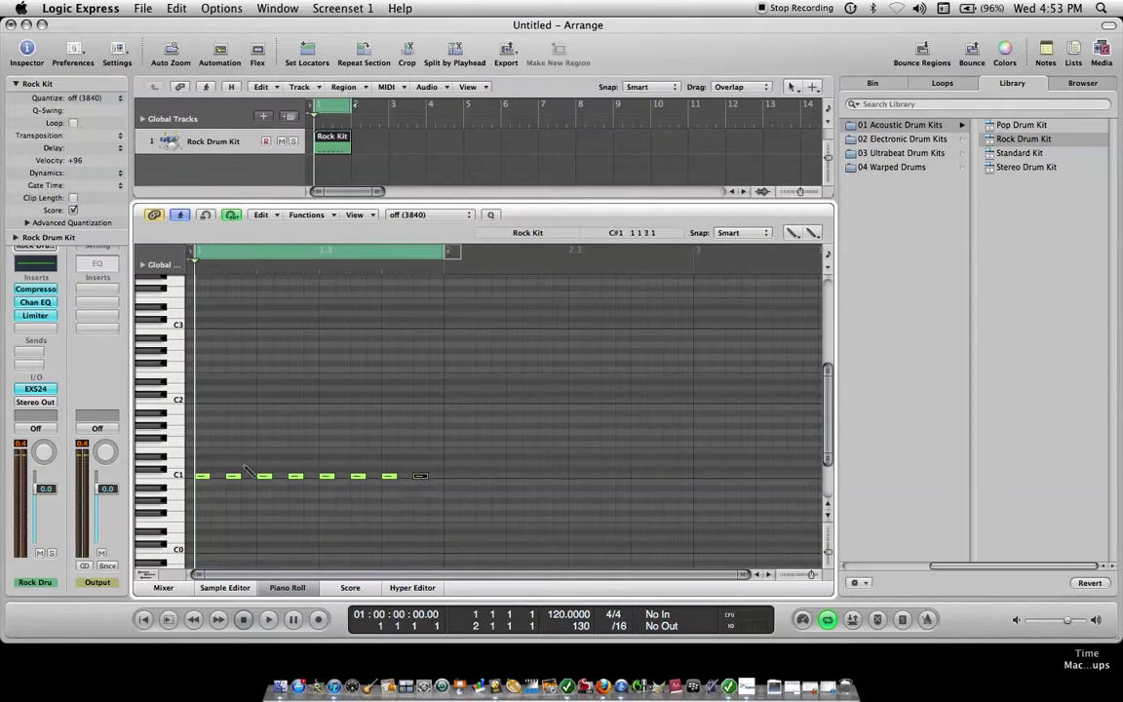
# Add two E1 snare notes in bar 1.
pyautogui.click(156, 411)
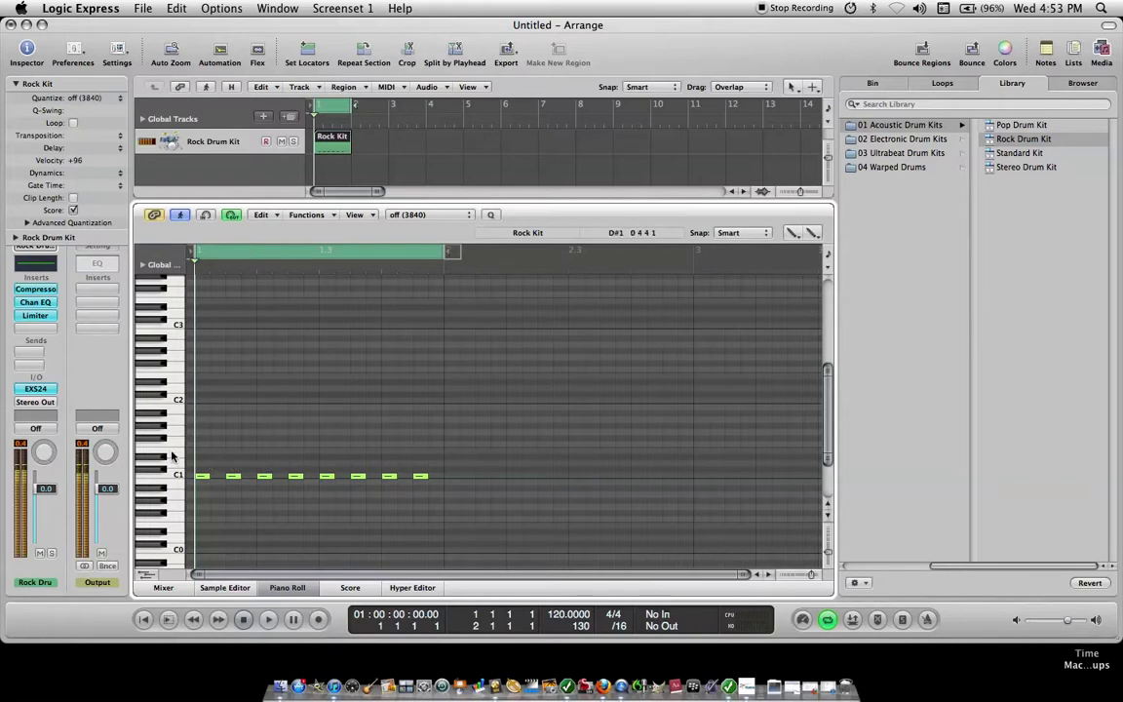
pyautogui.click(264, 452)
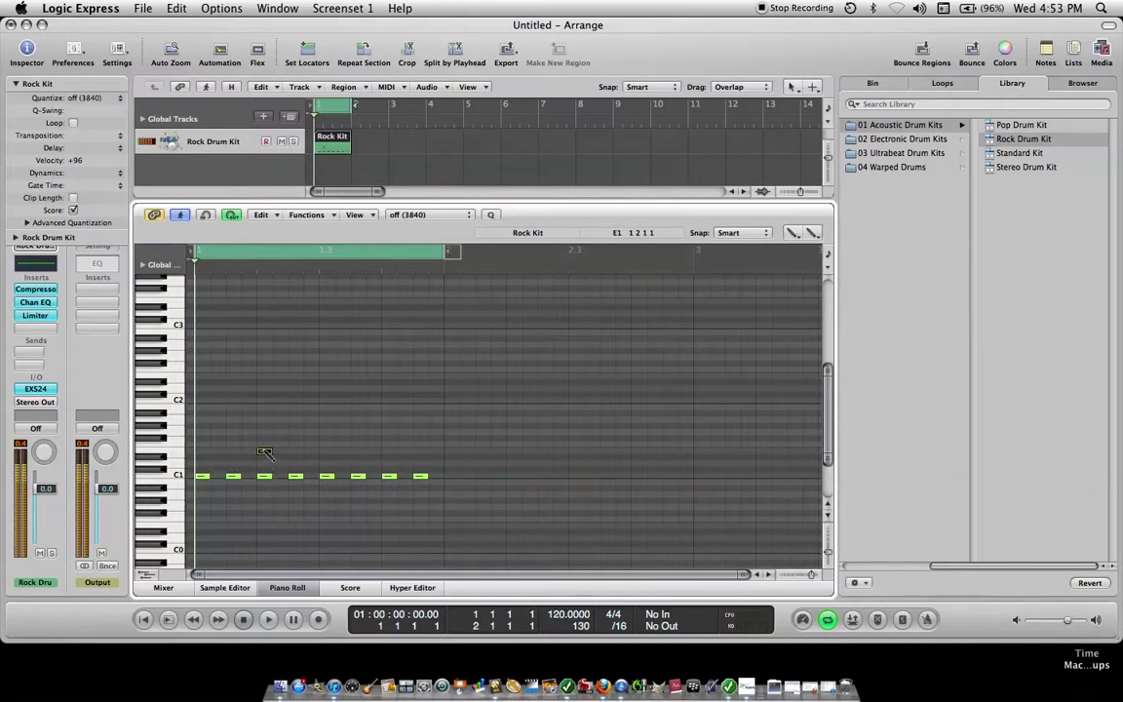
pyautogui.click(389, 452)
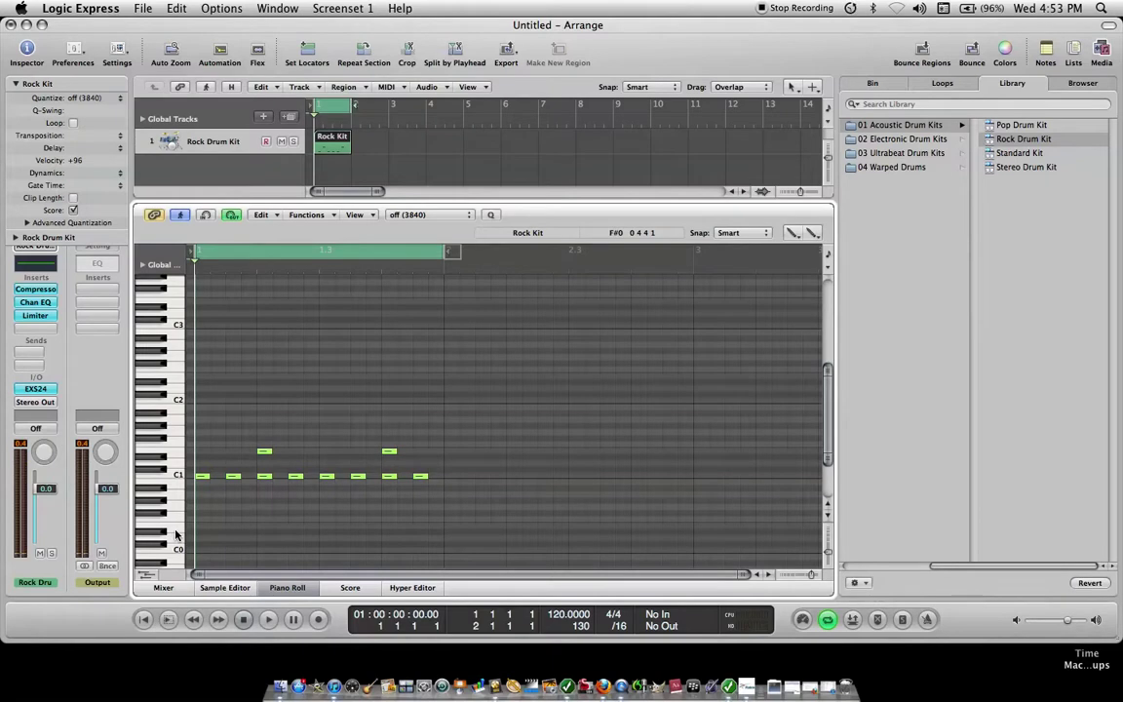
# Scroll the Piano Roll keyboard and audition kit sounds to find the hi-hat.
pyautogui.scroll(-1, 177, 534)
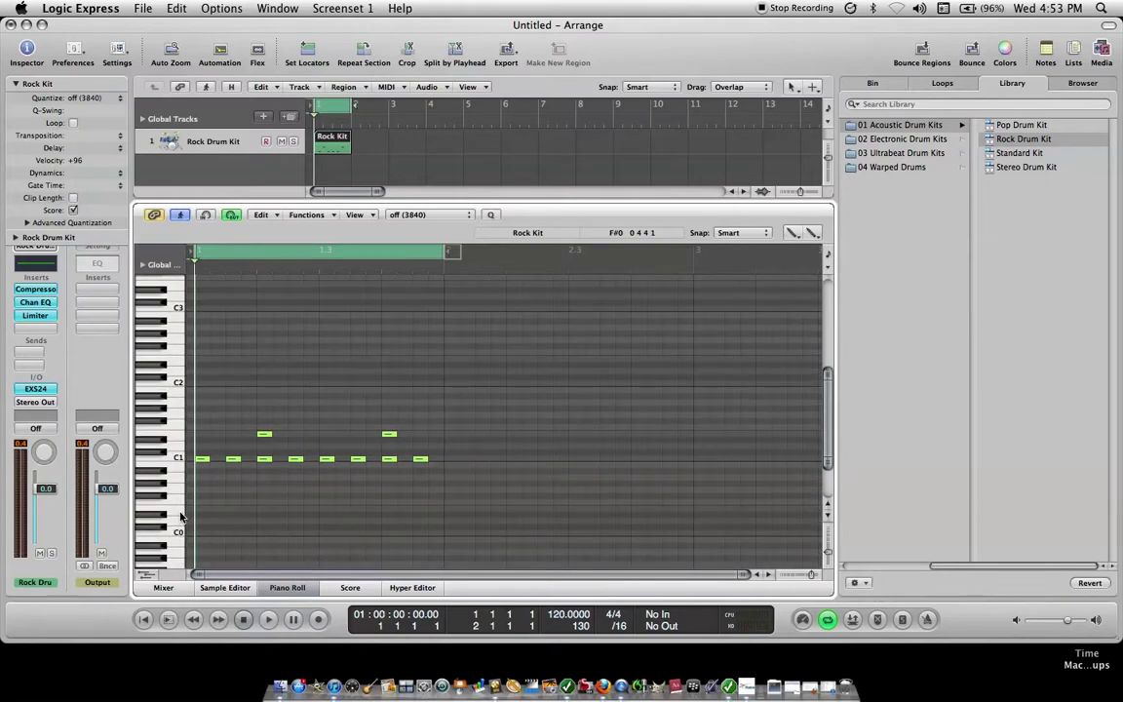
pyautogui.scroll(-3, 181, 546)
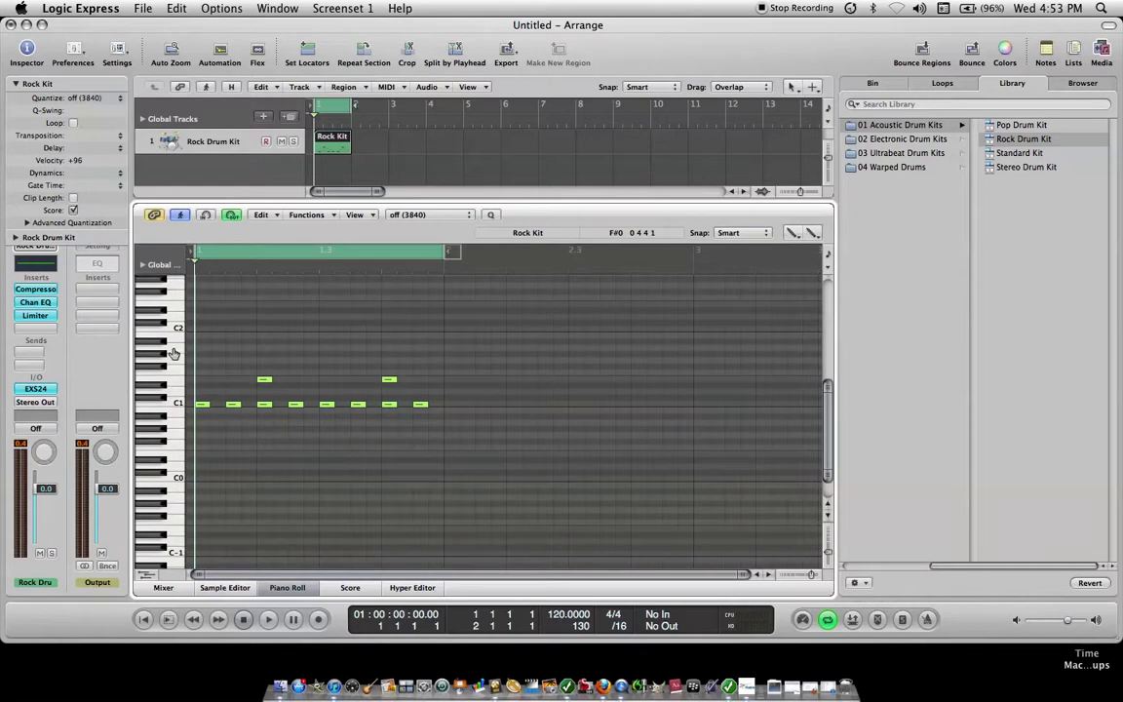
pyautogui.click(159, 322)
pyautogui.click(171, 312)
pyautogui.click(174, 302)
pyautogui.click(175, 298)
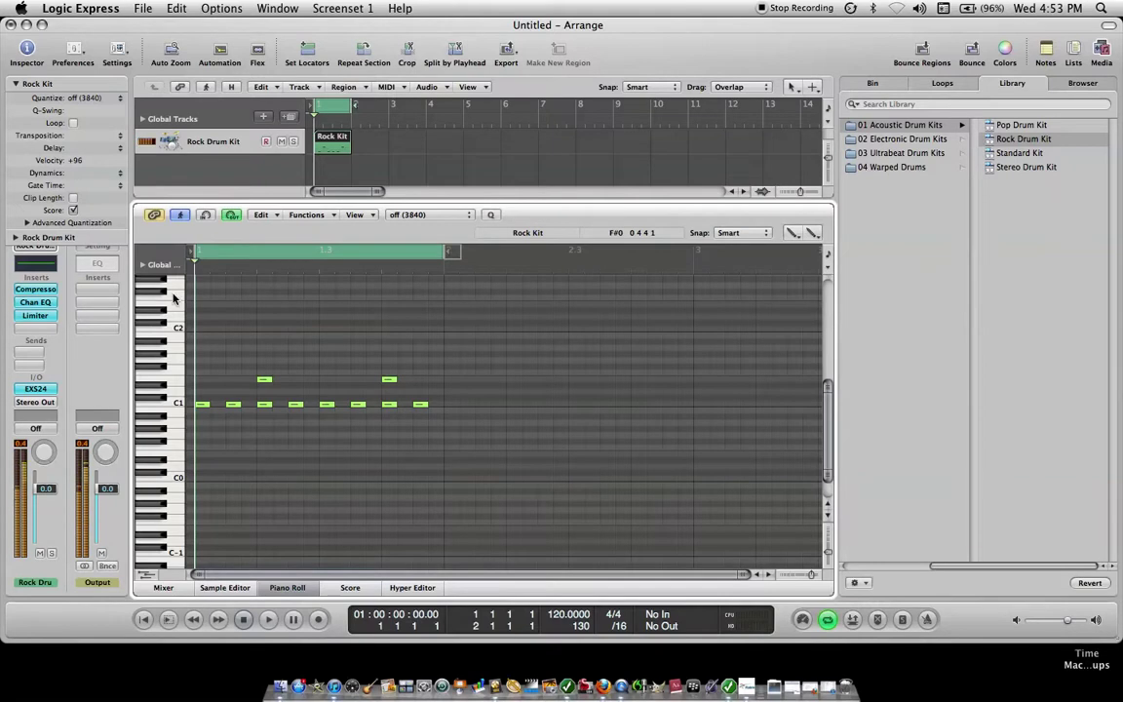
pyautogui.click(174, 298)
pyautogui.click(174, 298)
pyautogui.click(174, 298)
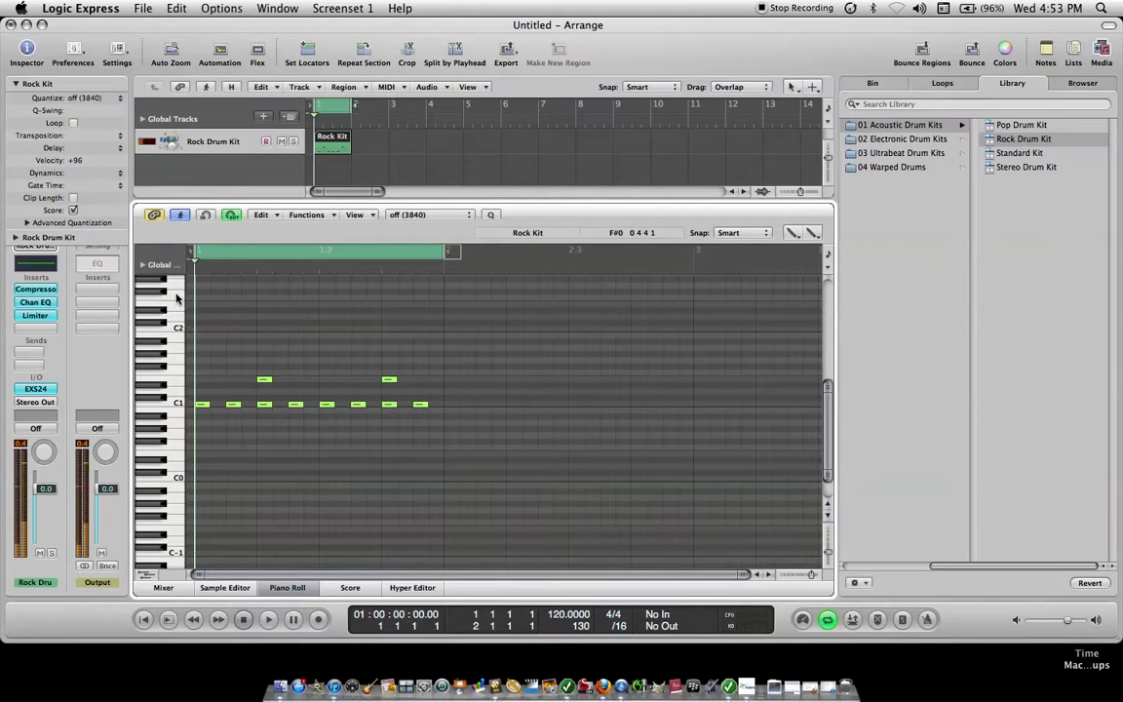
# Draw eight hi-hat notes on F#2 across bar 1.
pyautogui.click(202, 292)
pyautogui.click(233, 292)
pyautogui.click(265, 291)
pyautogui.click(295, 291)
pyautogui.click(326, 291)
pyautogui.click(358, 292)
pyautogui.click(389, 292)
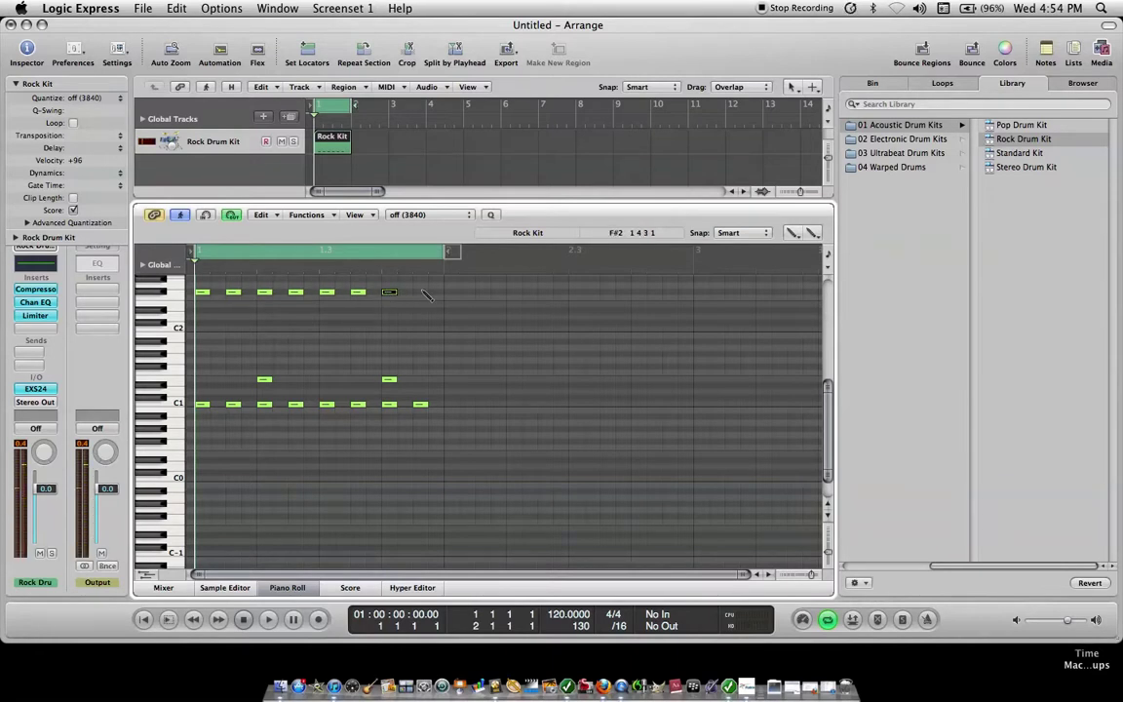
pyautogui.click(420, 291)
pyautogui.press('space')
pyautogui.press('n')
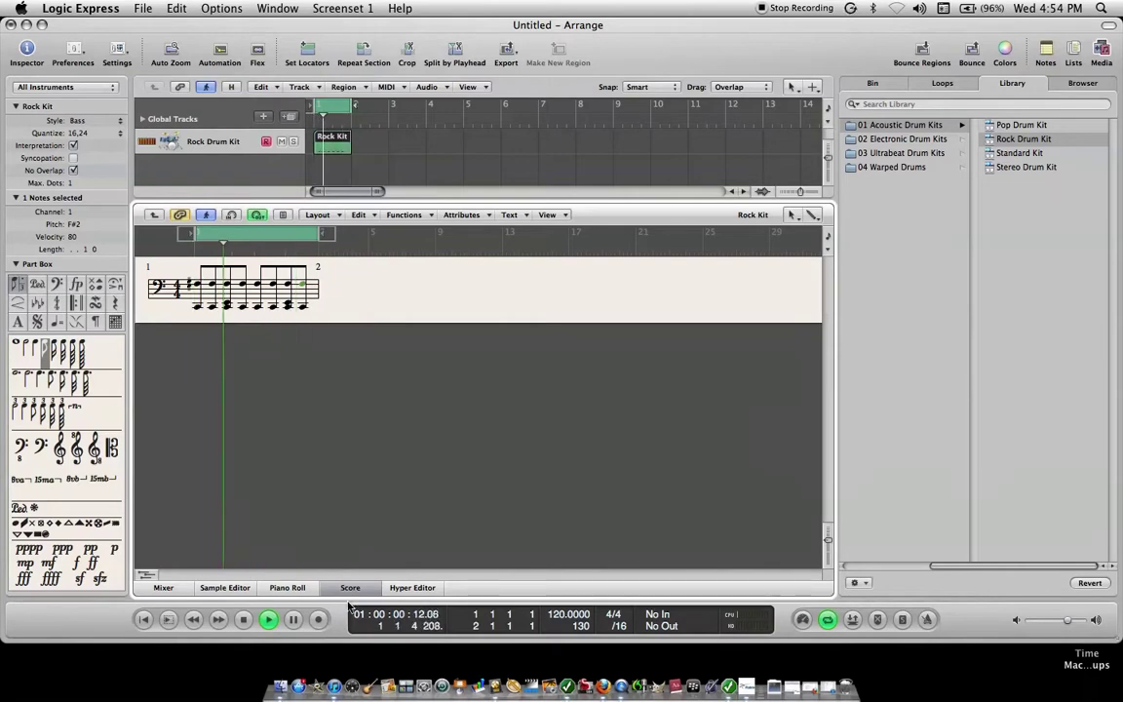
pyautogui.click(292, 587)
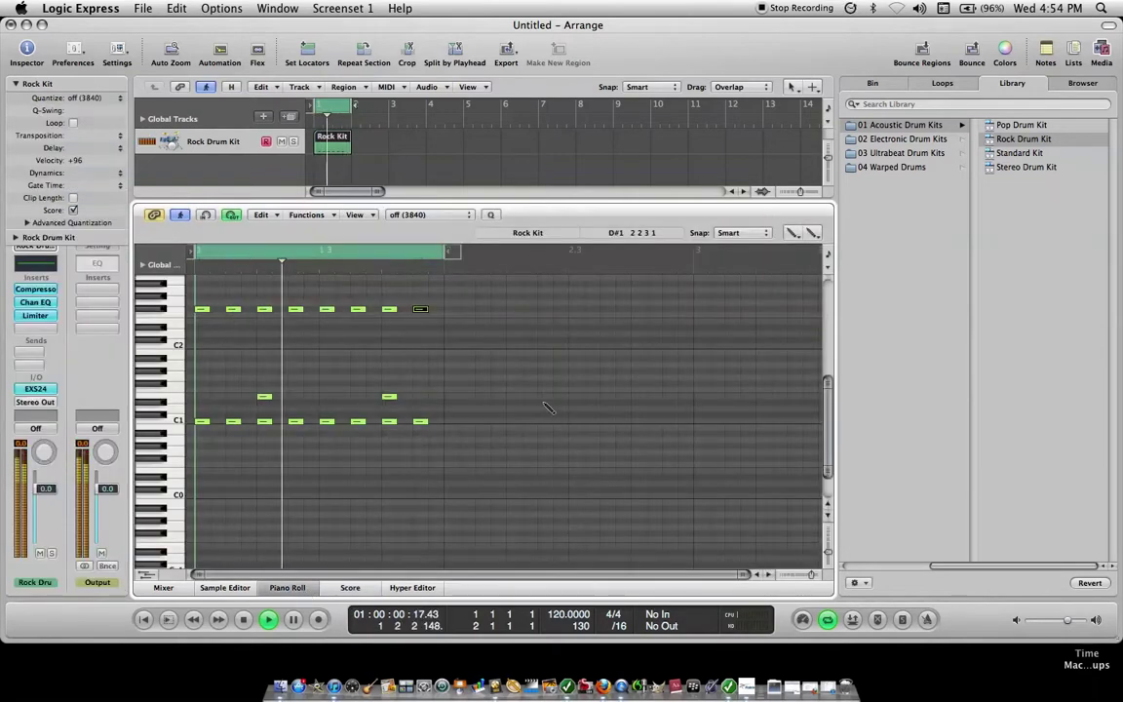
pyautogui.press('space')
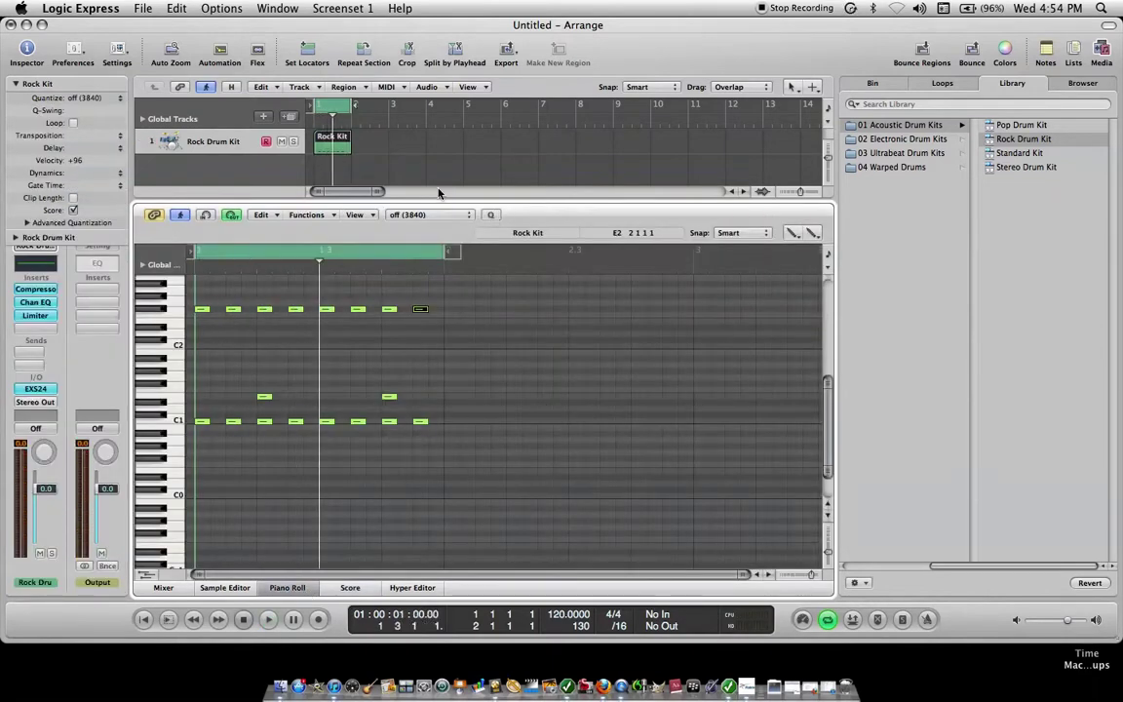
# Move the playhead to bar 2 and set the tempo to 140 BPM.
pyautogui.click(353, 106)
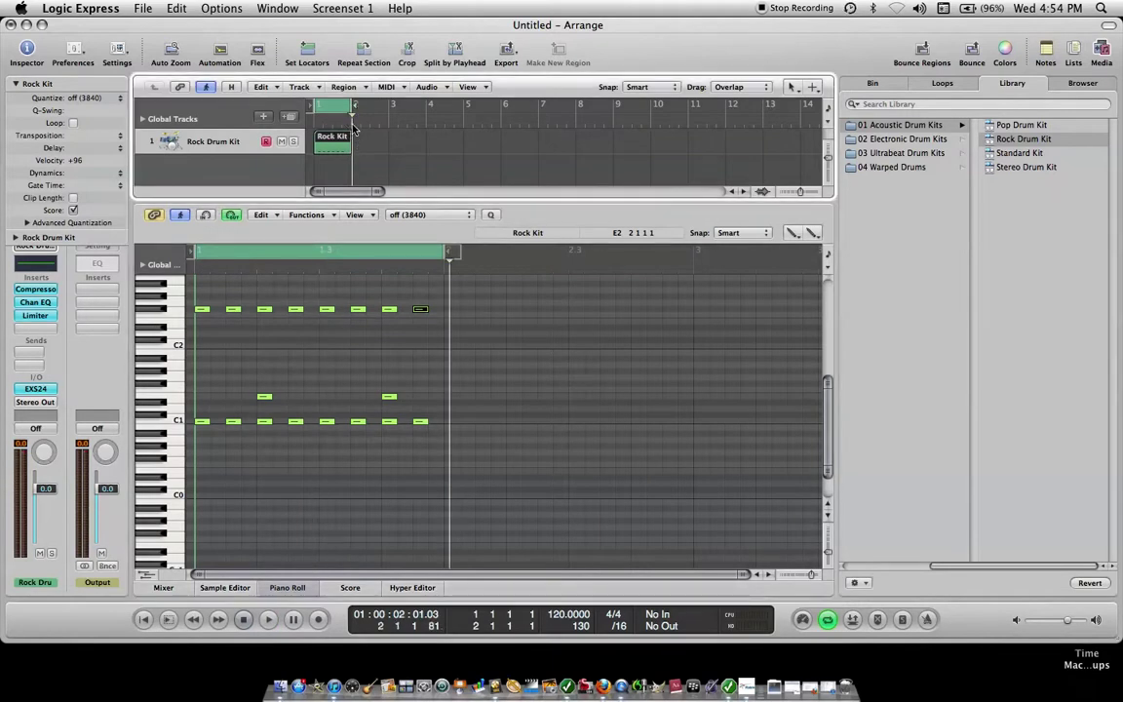
pyautogui.click(445, 267)
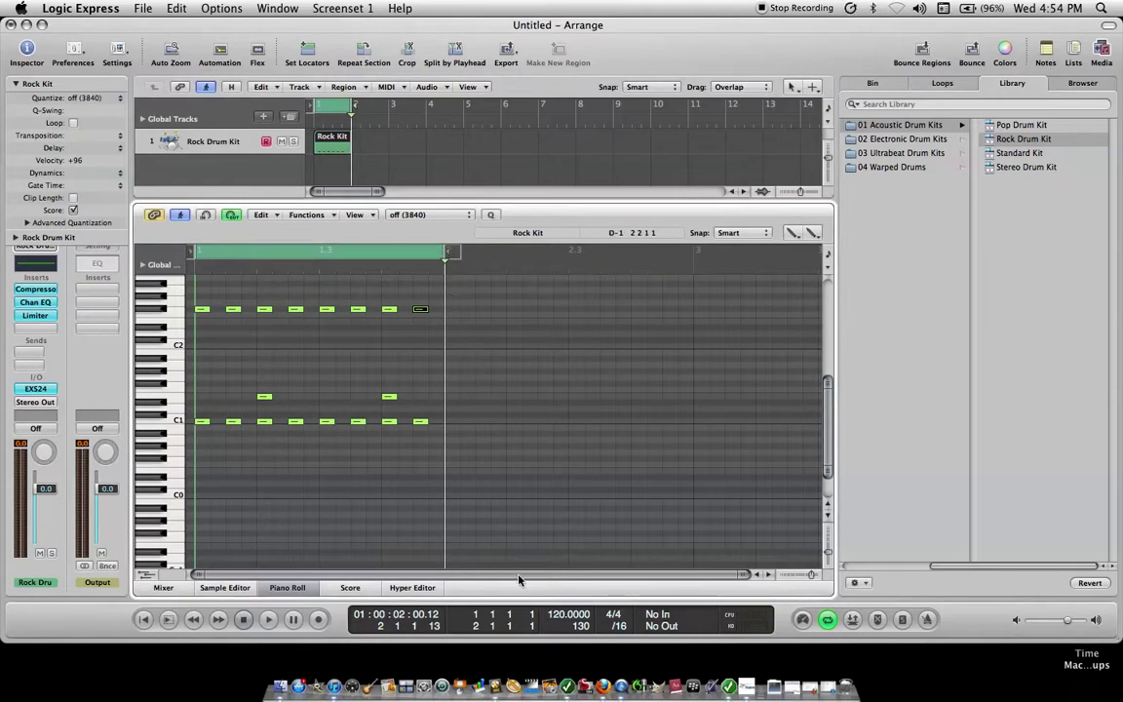
pyautogui.doubleClick(560, 618)
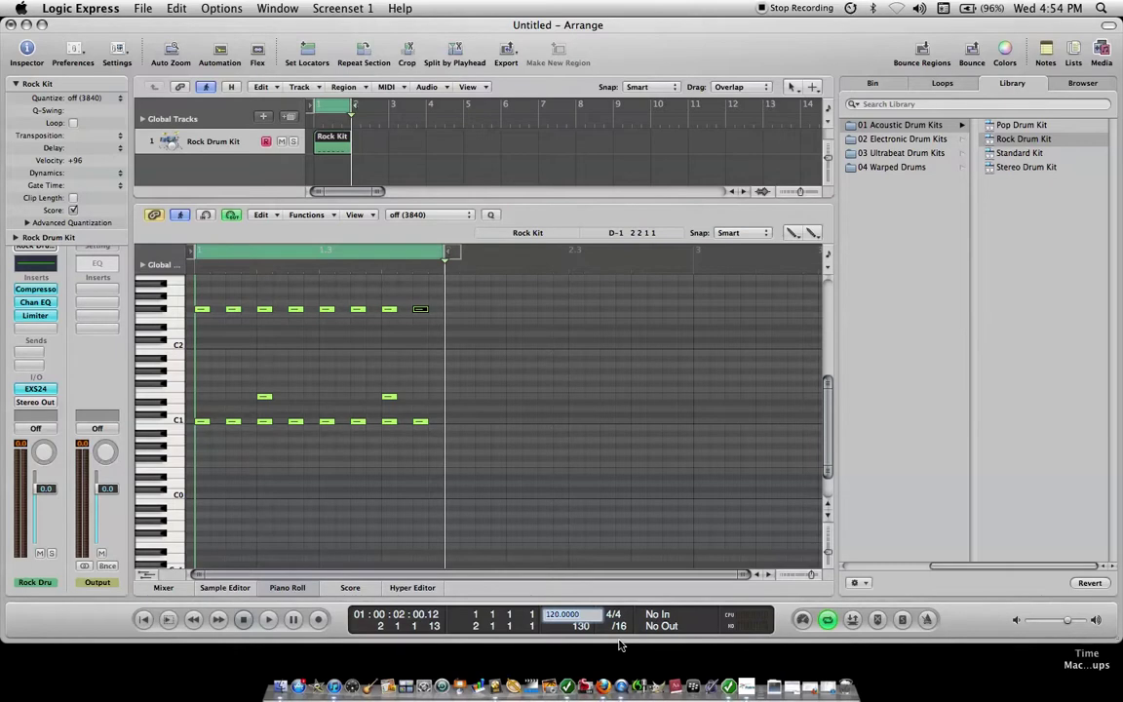
pyautogui.write('140')
pyautogui.press('Return')
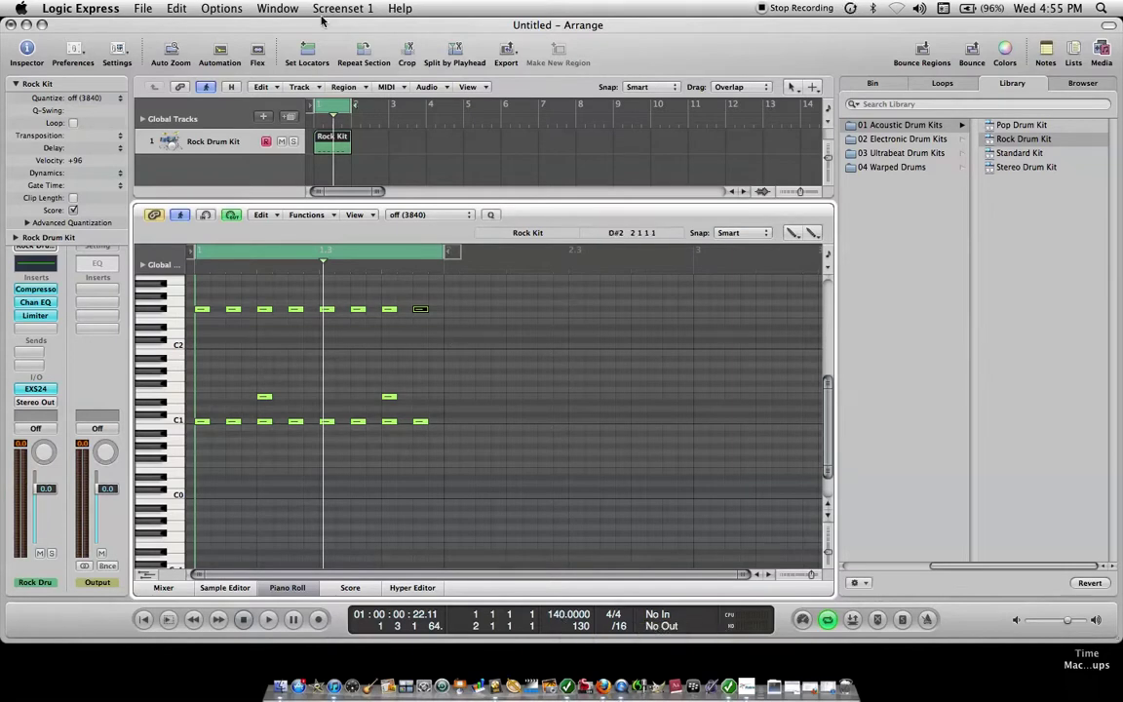
# With the playhead at bar 2, change the time signature to 4/2.
pyautogui.click(354, 121)
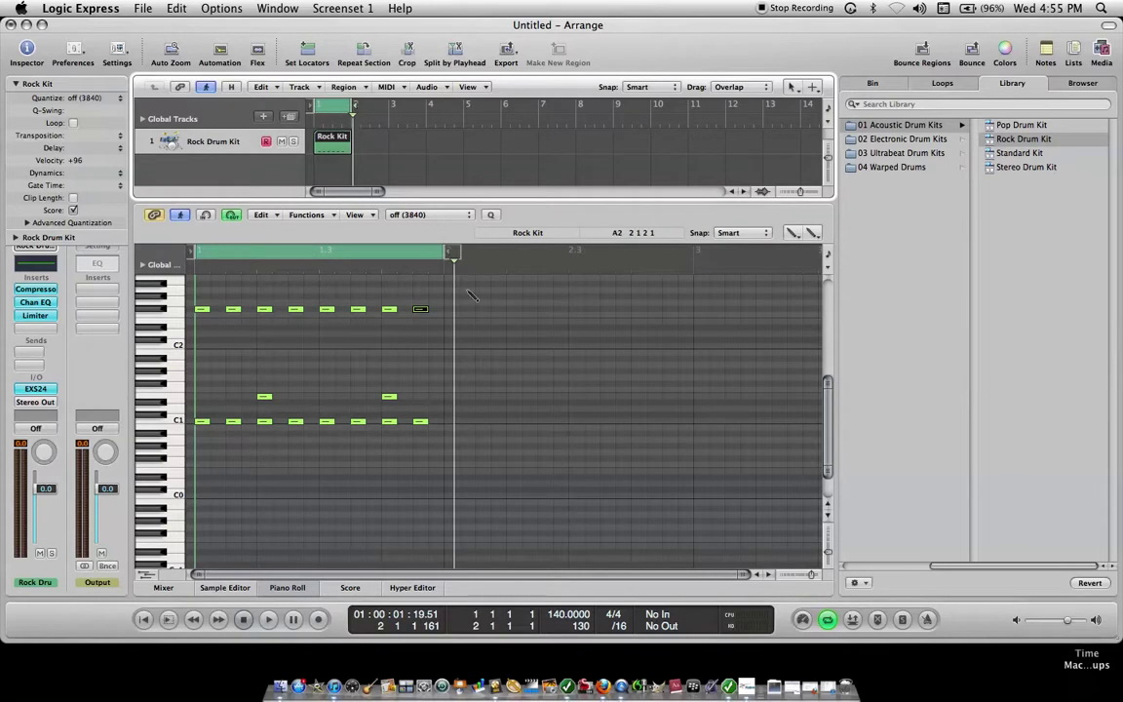
pyautogui.click(446, 275)
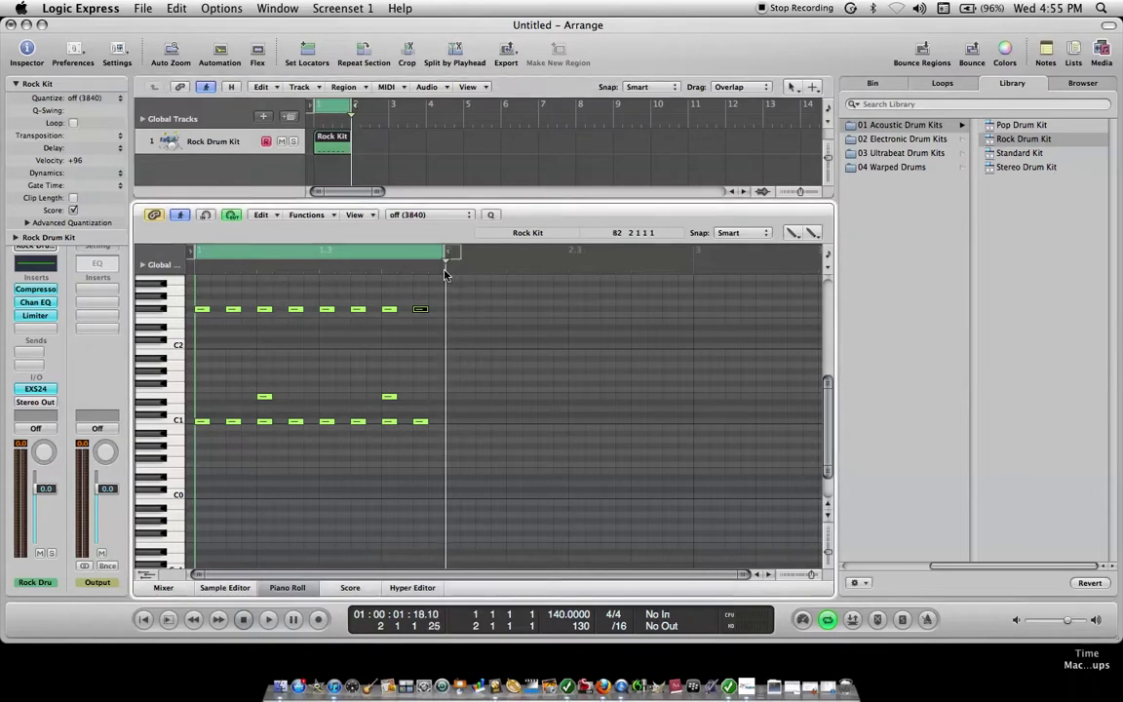
pyautogui.click(444, 273)
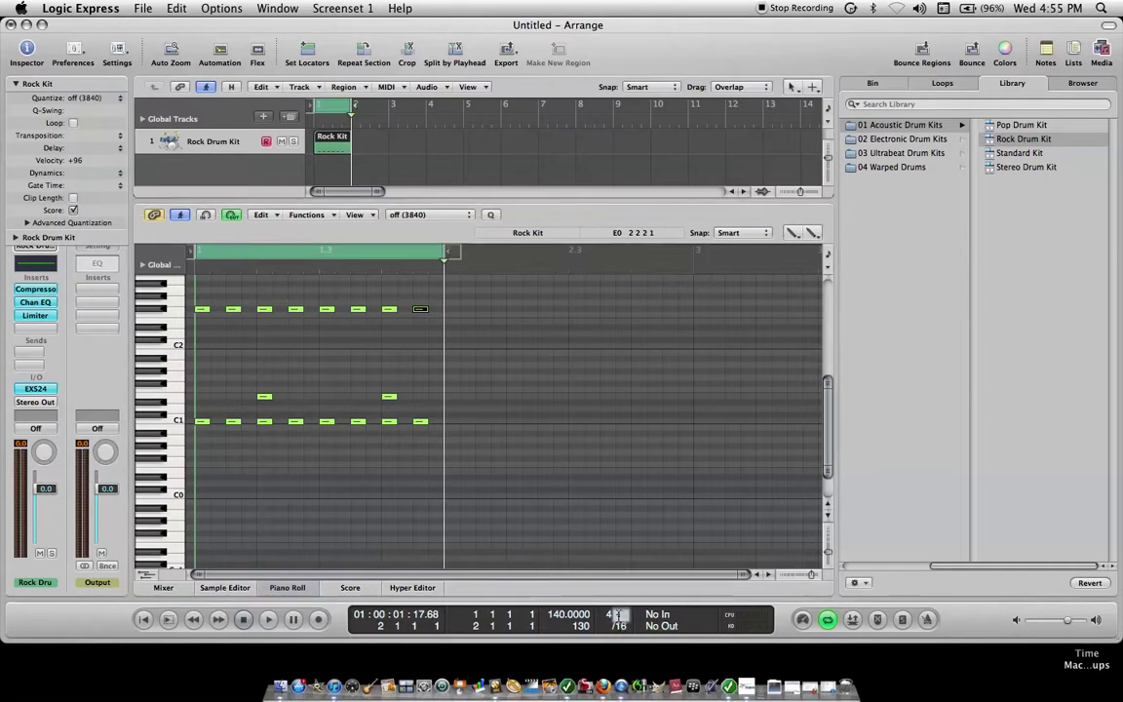
pyautogui.click(620, 618)
pyautogui.press('Return')
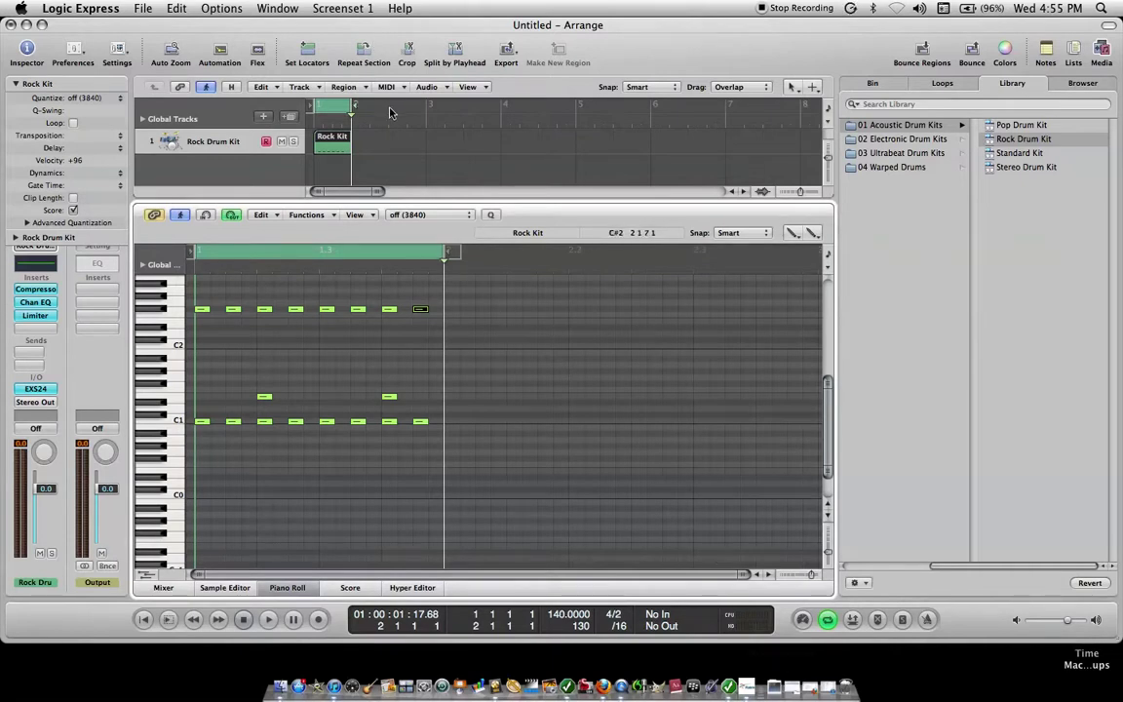
# Extend the cycle to bar 3 and draw eight kick notes on C1 in bar 2.
pyautogui.moveTo(351, 106); pyautogui.dragTo(426, 107)
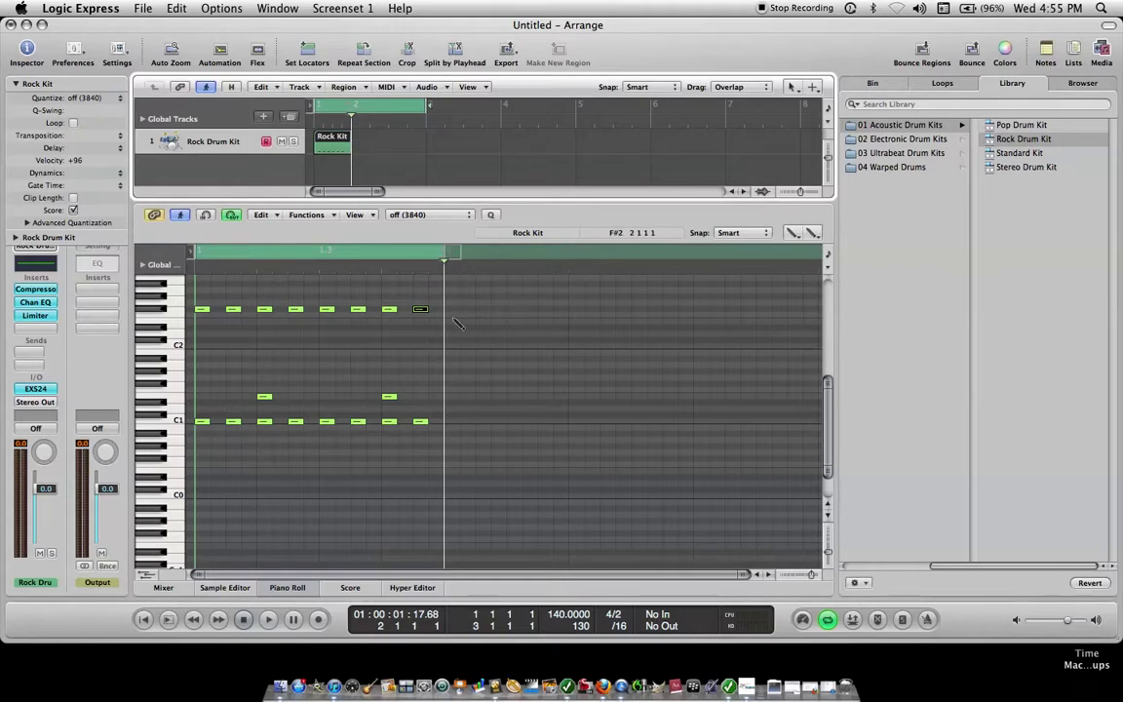
pyautogui.click(453, 423)
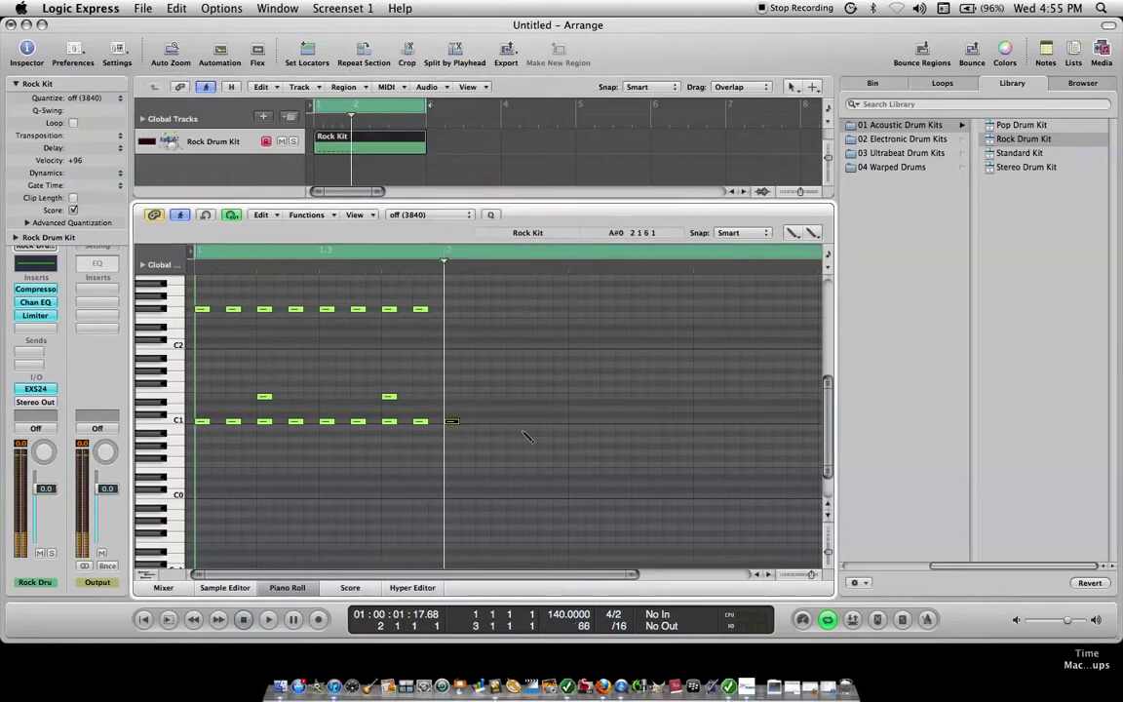
pyautogui.click(510, 422)
pyautogui.click(574, 422)
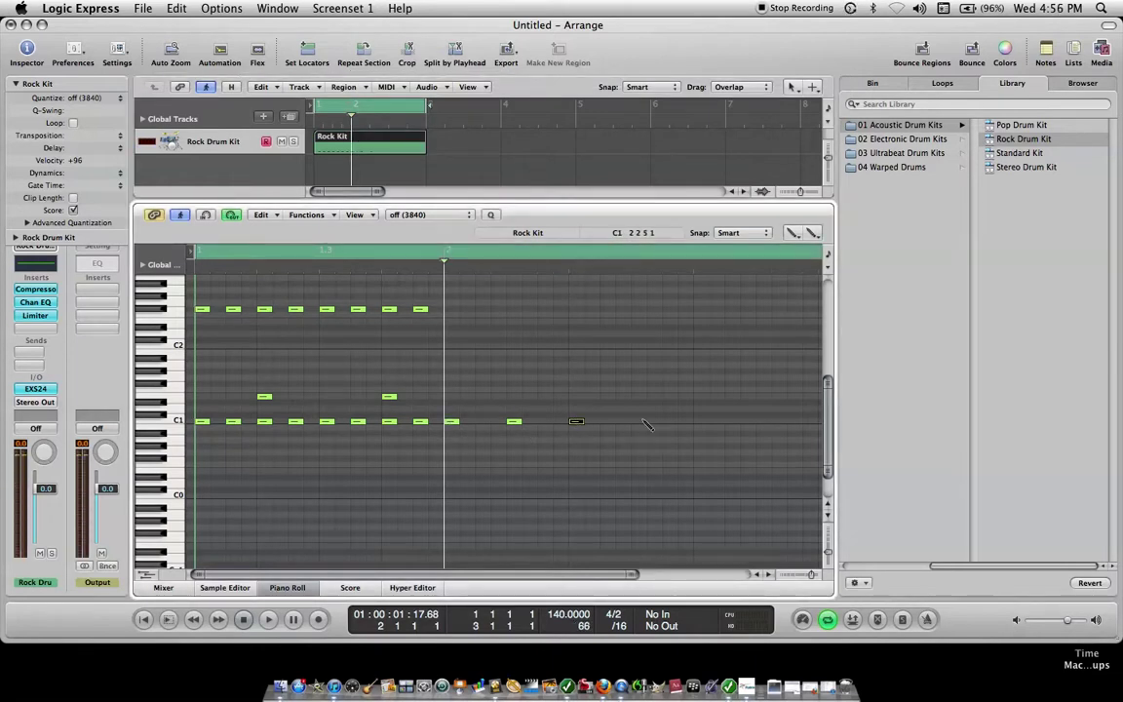
pyautogui.click(639, 422)
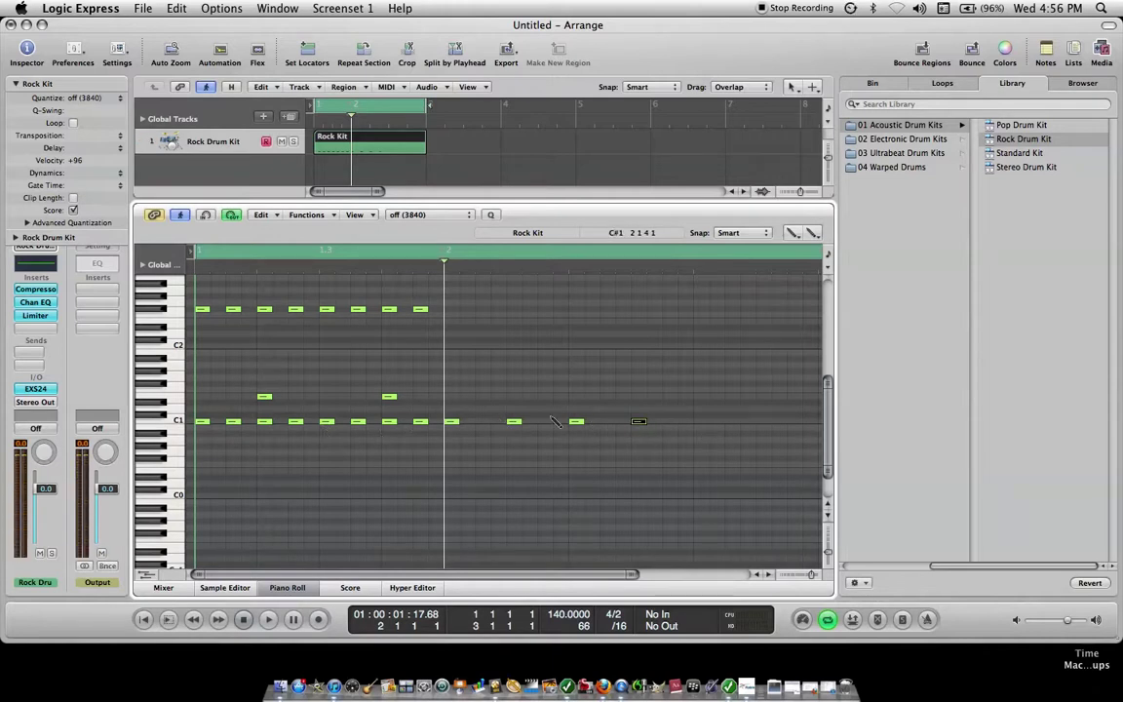
pyautogui.click(700, 422)
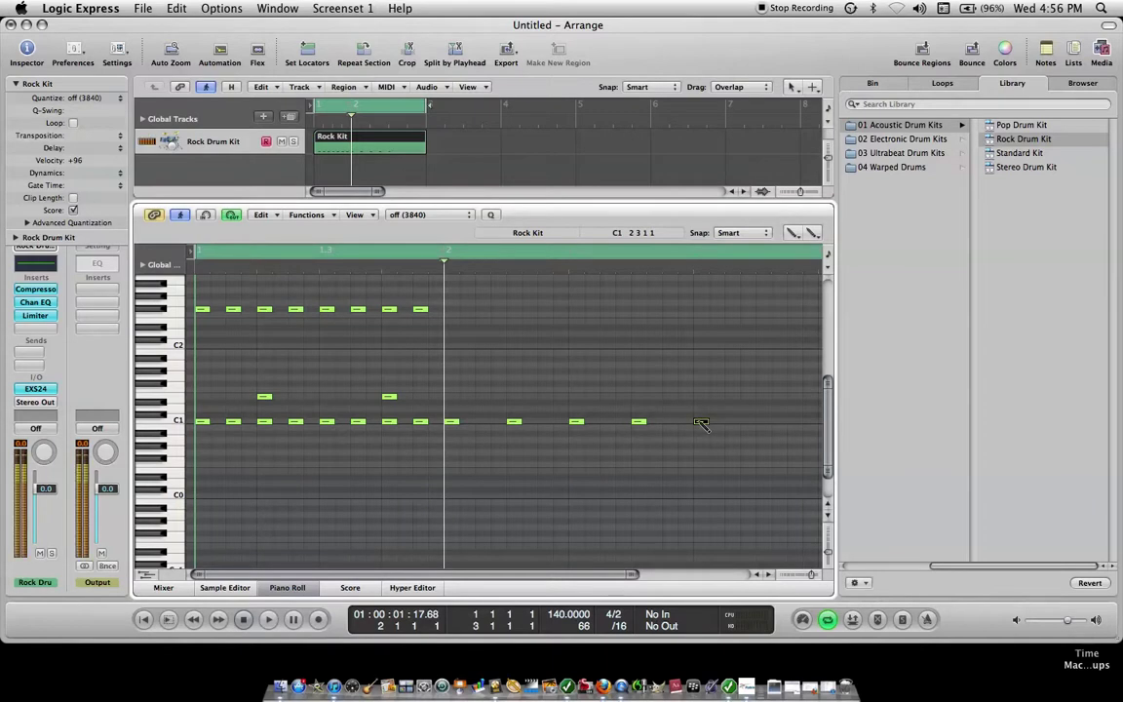
pyautogui.click(779, 423)
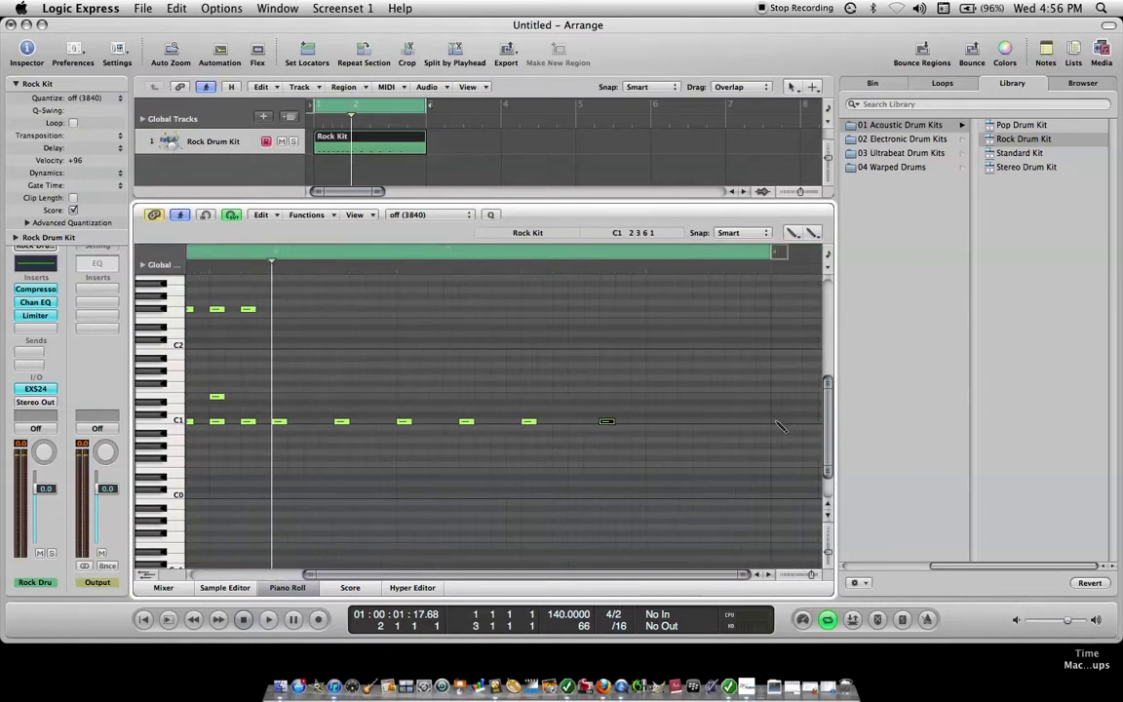
pyautogui.click(653, 421)
pyautogui.click(716, 421)
# Add three snare notes in bar 2 and play back the two-bar pattern.
pyautogui.click(388, 394)
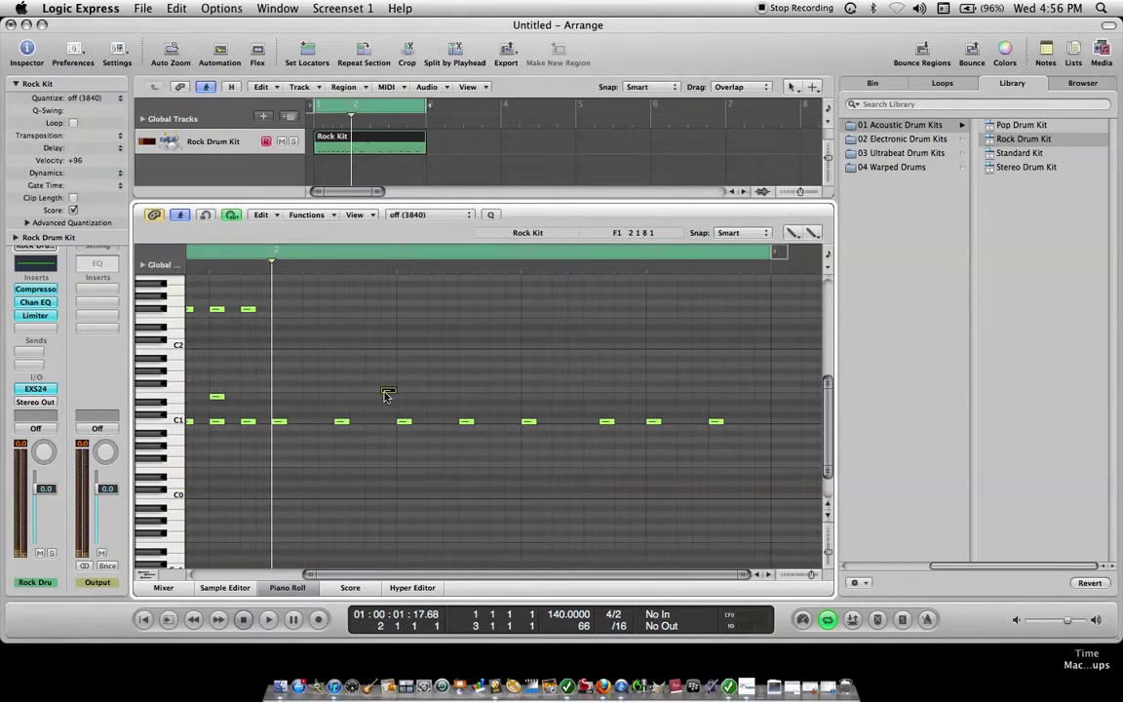
pyautogui.moveTo(387, 395); pyautogui.dragTo(388, 398)
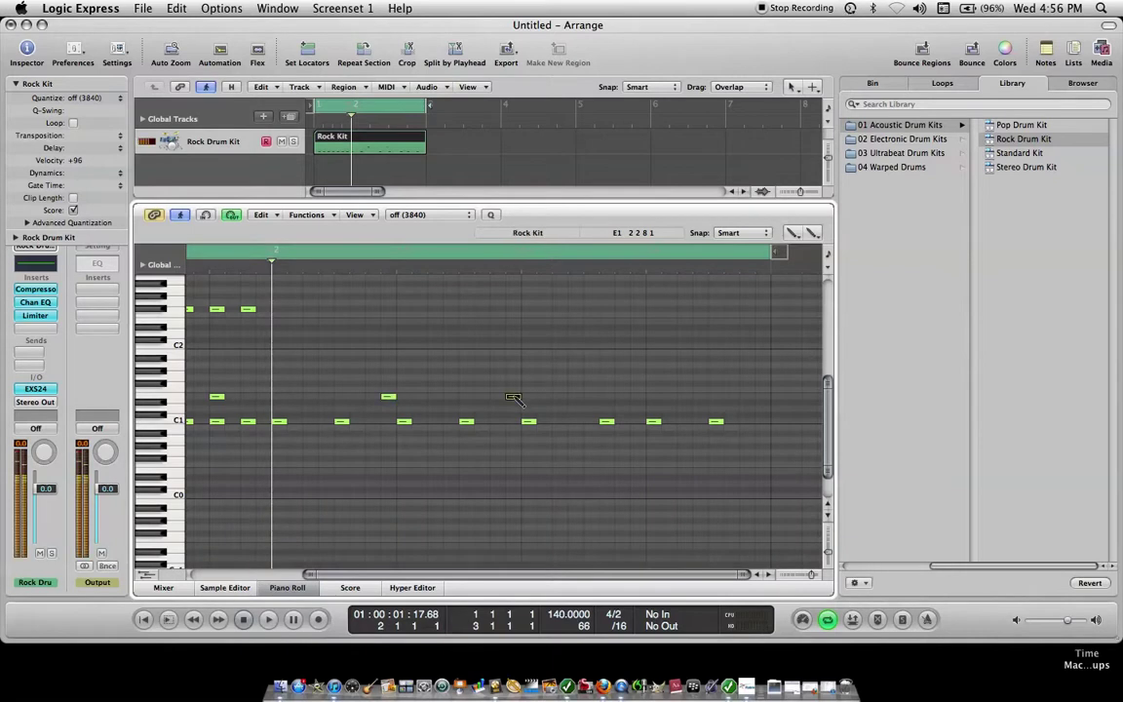
pyautogui.click(638, 397)
pyautogui.click(762, 397)
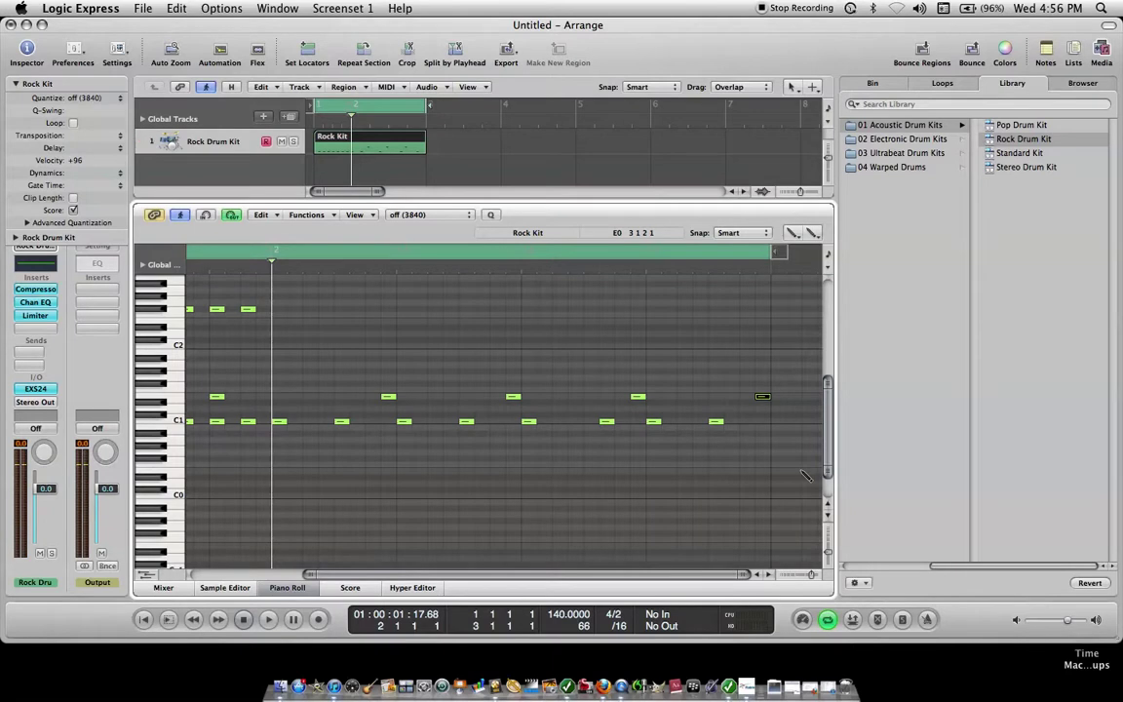
pyautogui.press('space')
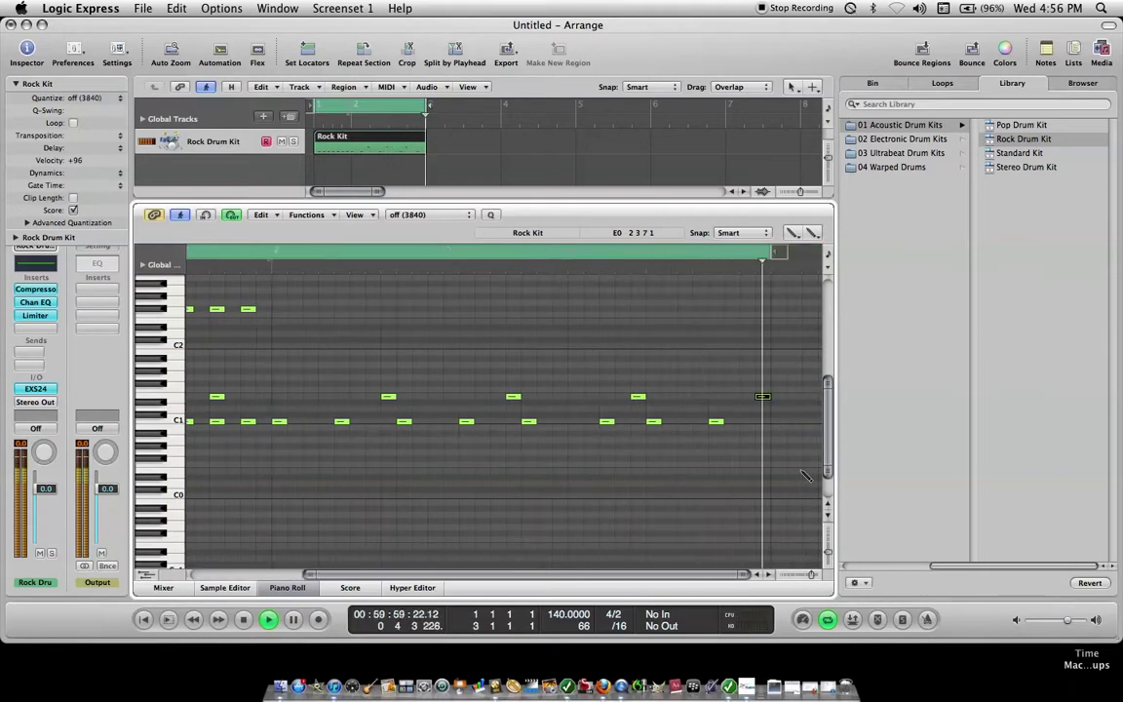
pyautogui.press('space')
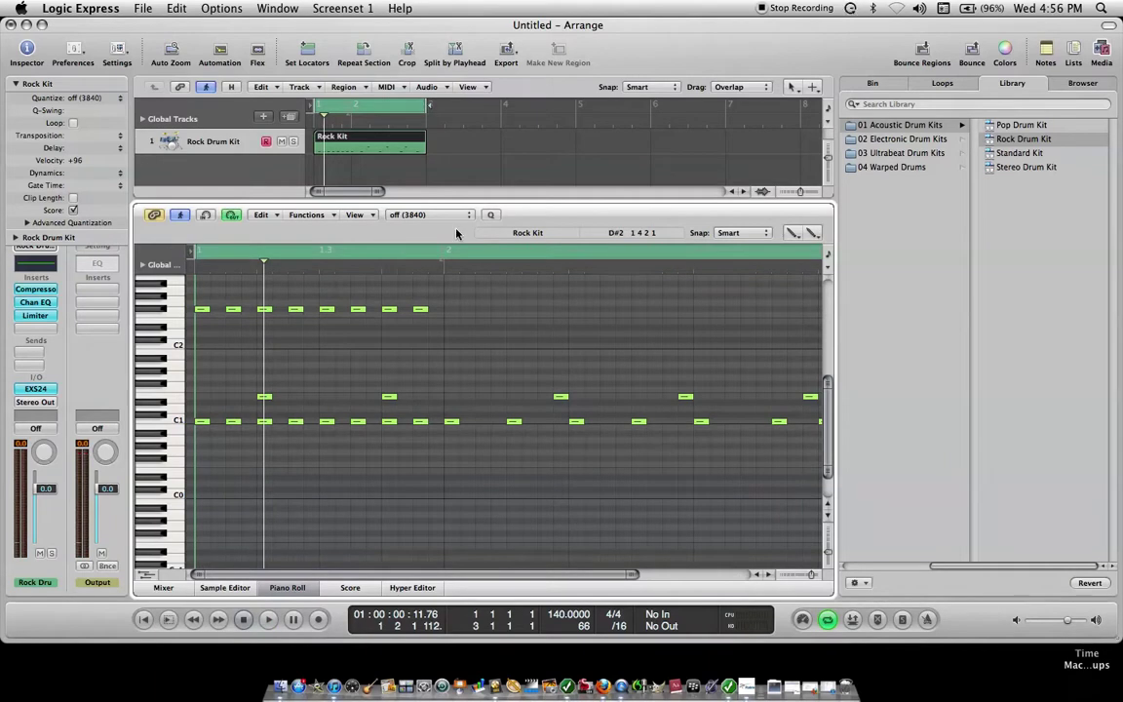
pyautogui.click(142, 9)
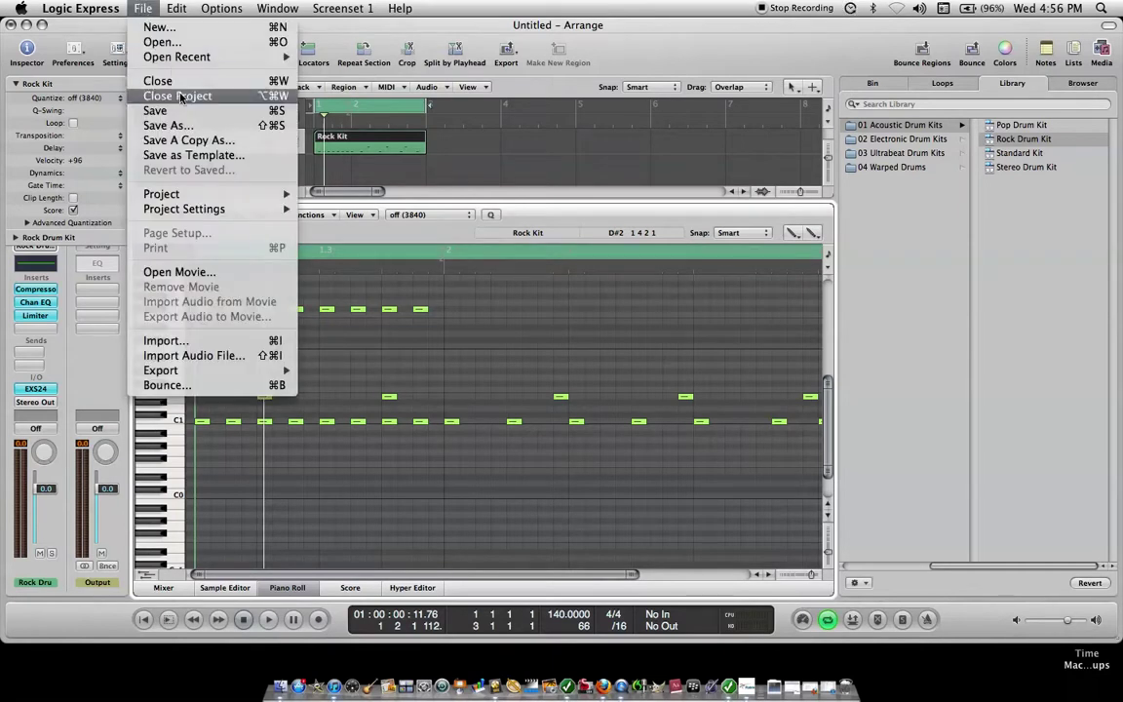
pyautogui.click(168, 389)
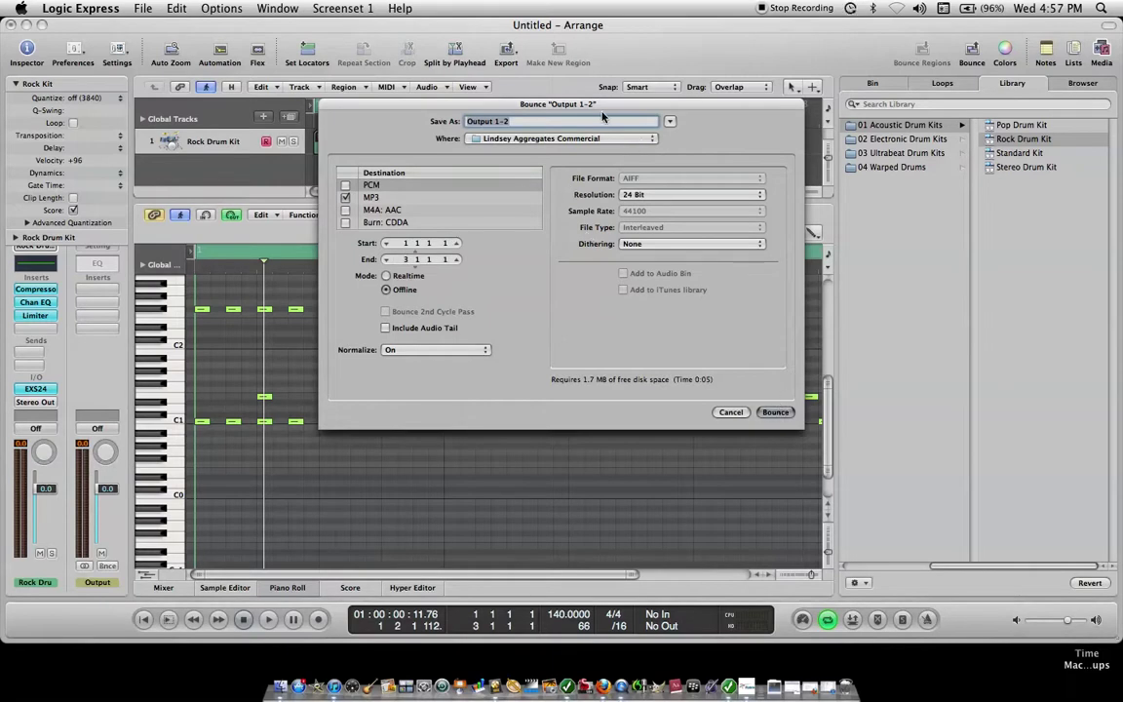
pyautogui.click(731, 413)
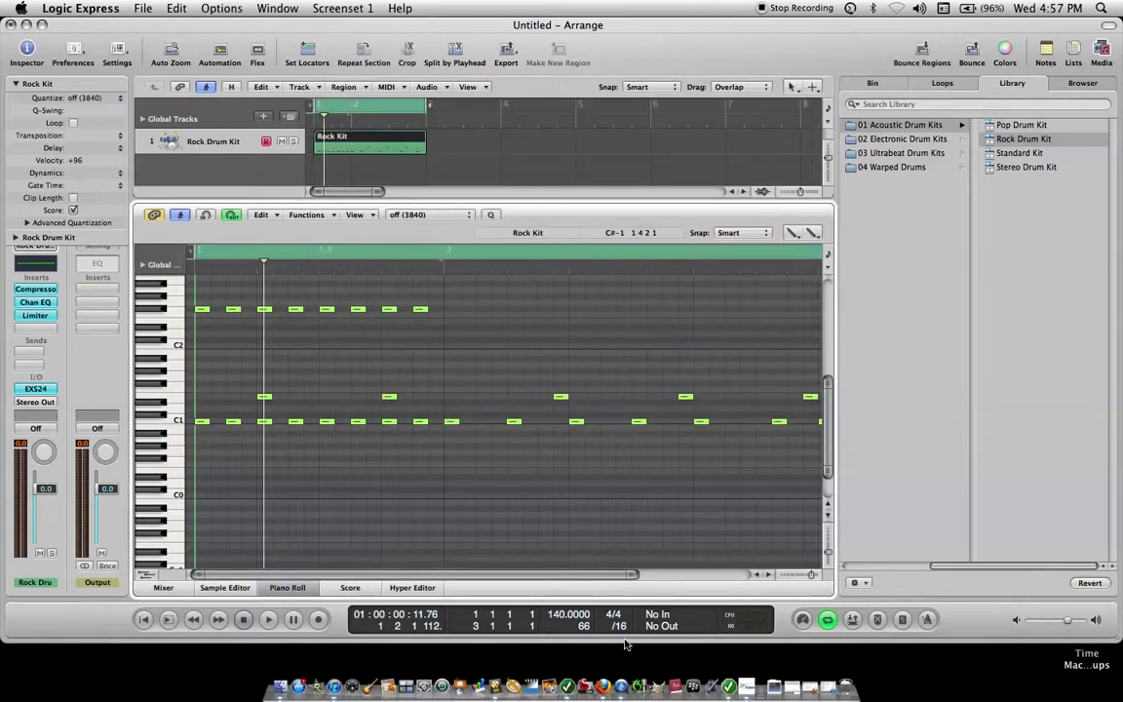